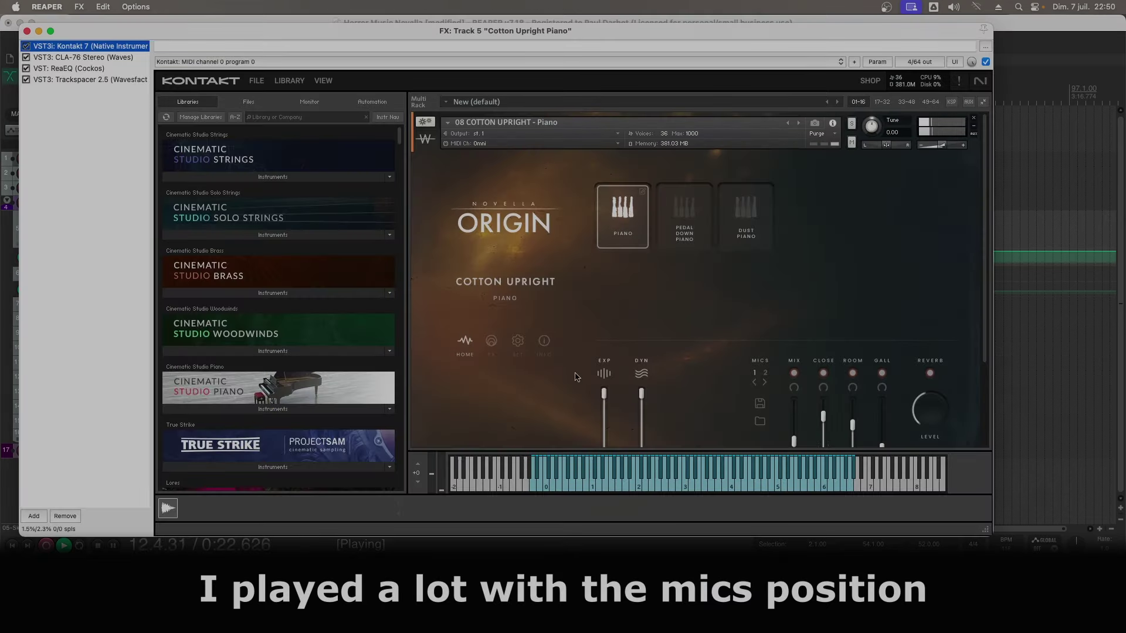
# - Inspect the Cotton Upright piano patch's microphone levels, available reverb types and effects settings
pyautogui.scroll(-3, 575, 377)
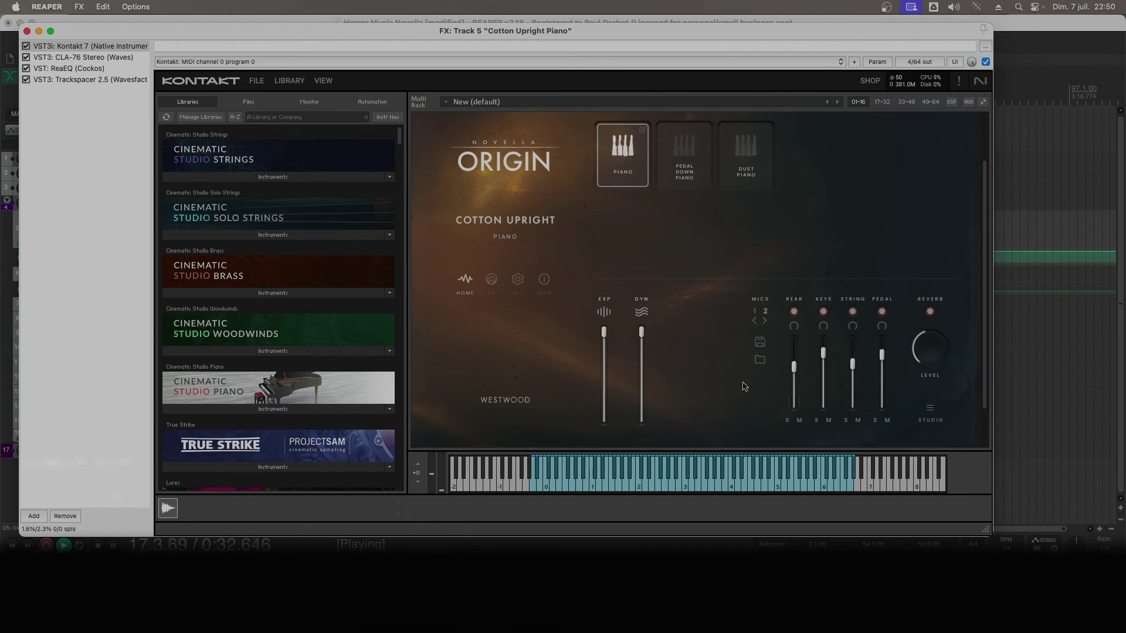
pyautogui.click(927, 407)
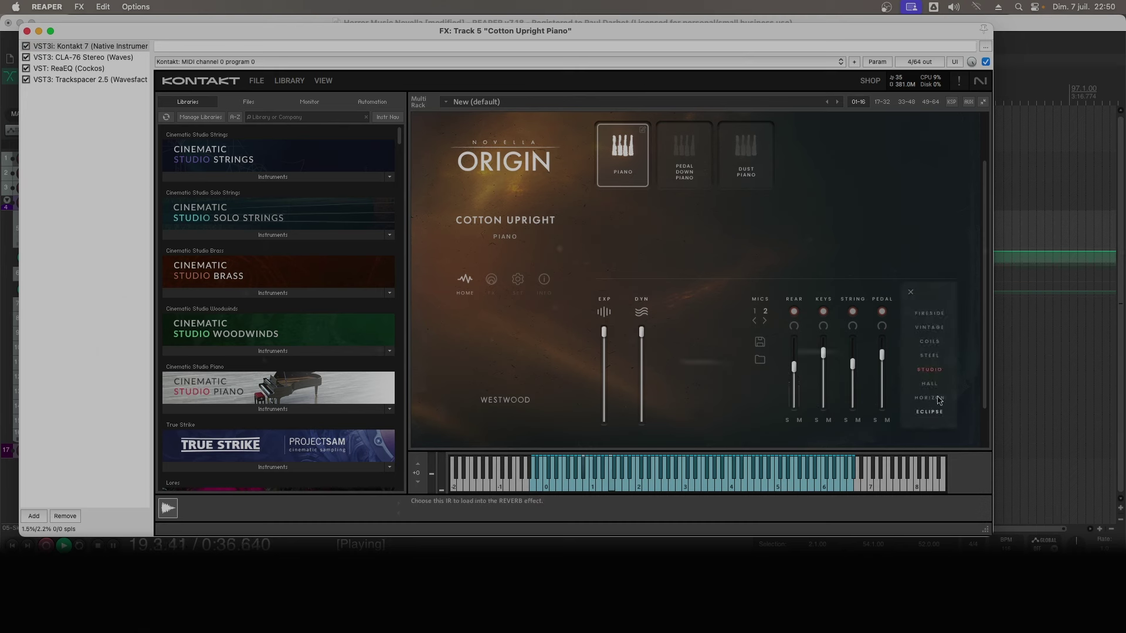
pyautogui.click(911, 294)
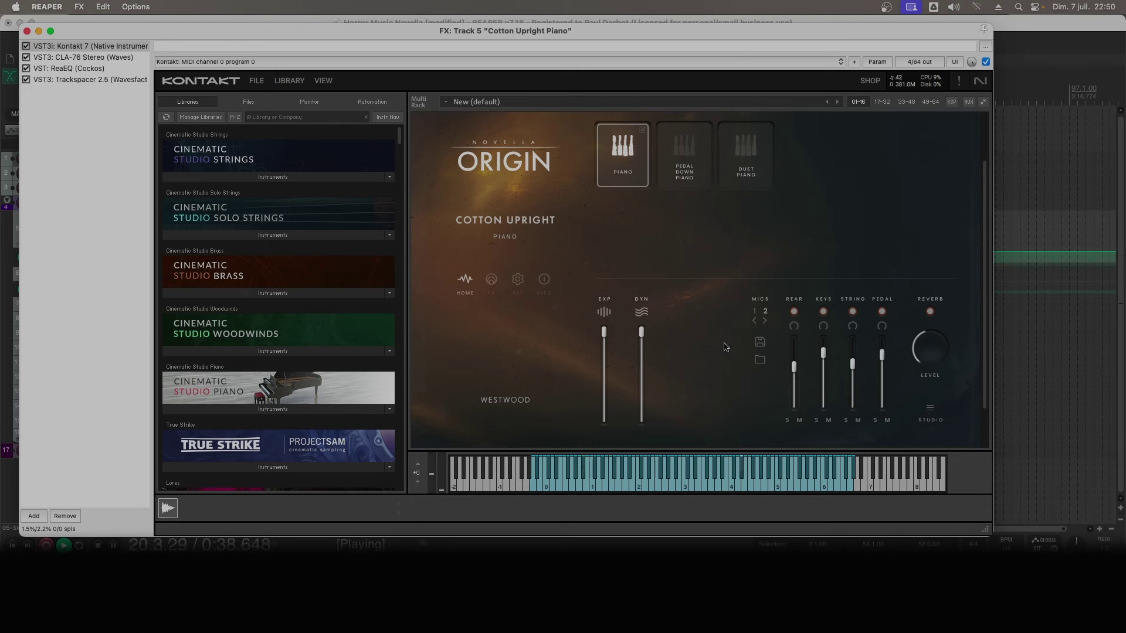
pyautogui.click(494, 284)
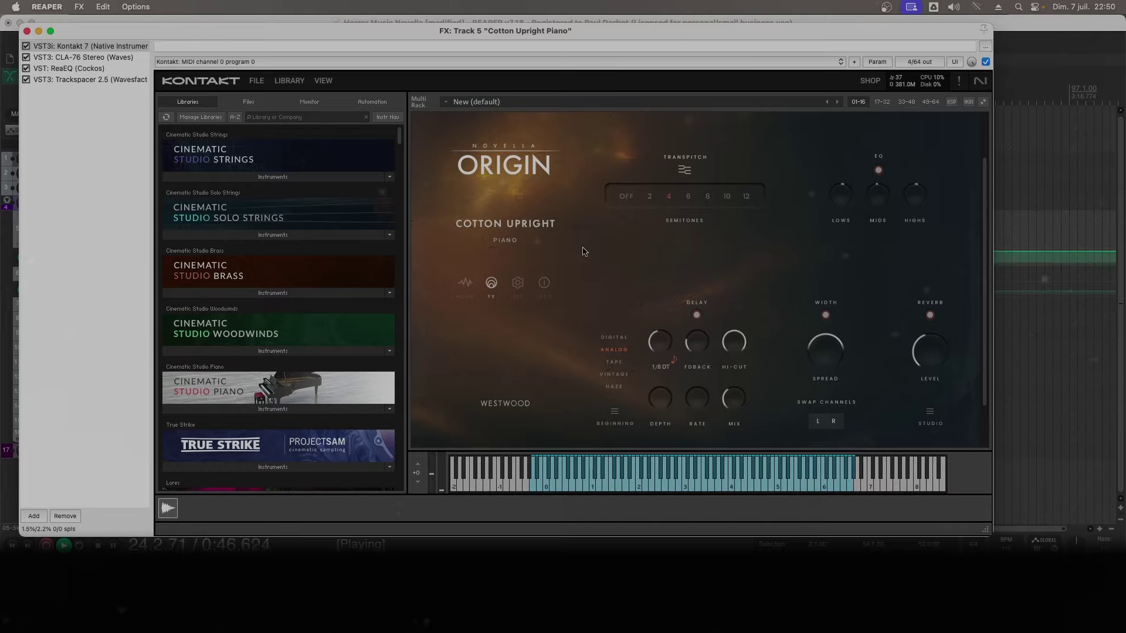
# - Inspect the CLA-76 Stereo compressor and ReaEQ settings on the Cotton Upright Piano track, and close its effects chain
pyautogui.click(82, 57)
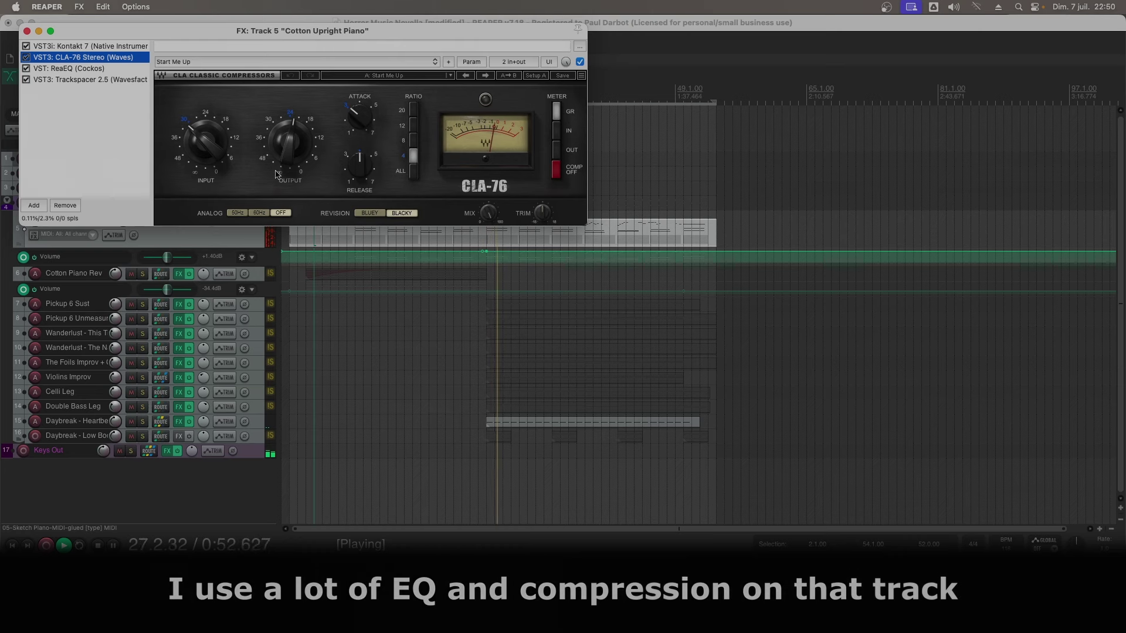
pyautogui.click(86, 68)
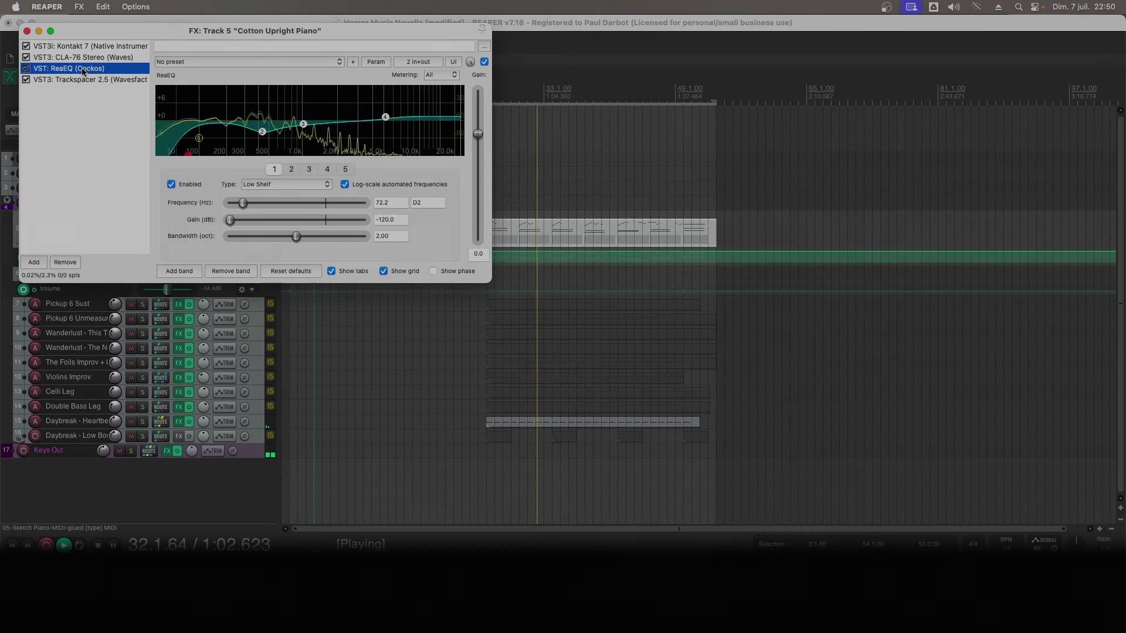
pyautogui.click(27, 31)
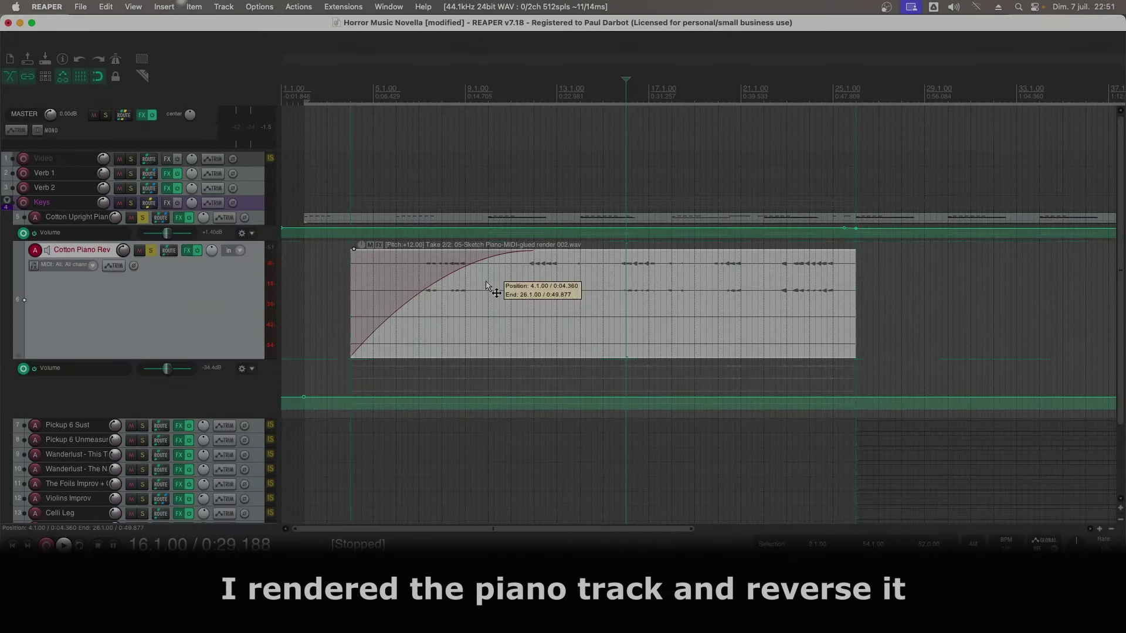
# - Play the reversed piano item on the Cotton Piano Rev track and toggle the Cotton Upright Piano track's solo
pyautogui.click(488, 287)
pyautogui.press('space')
pyautogui.scroll(3, 548, 304)
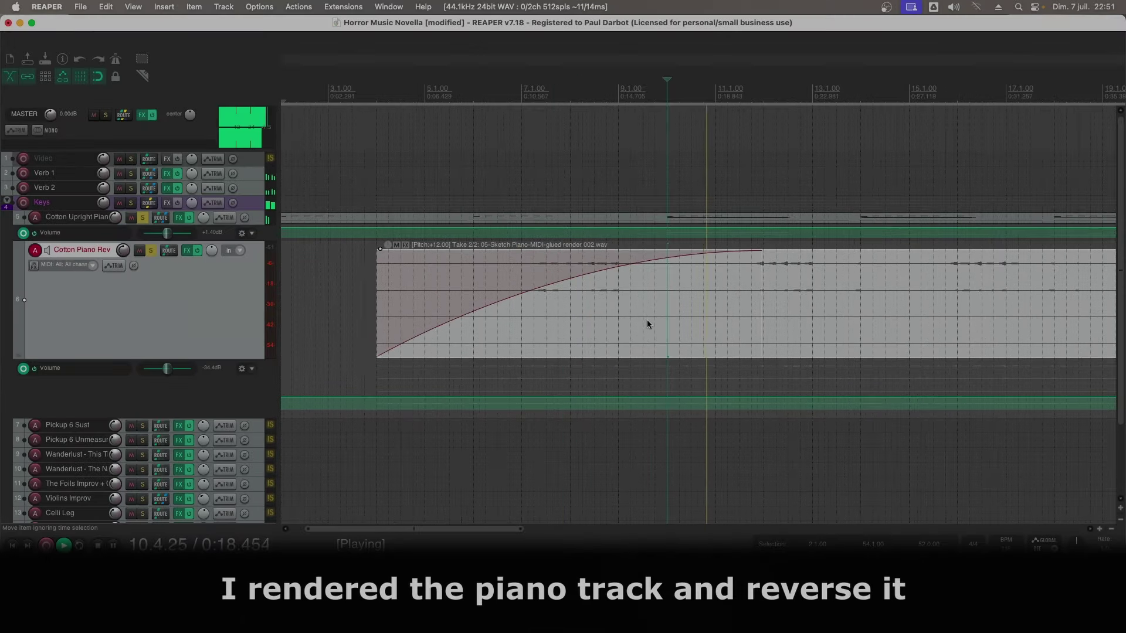
pyautogui.hscroll(3, 634, 325)
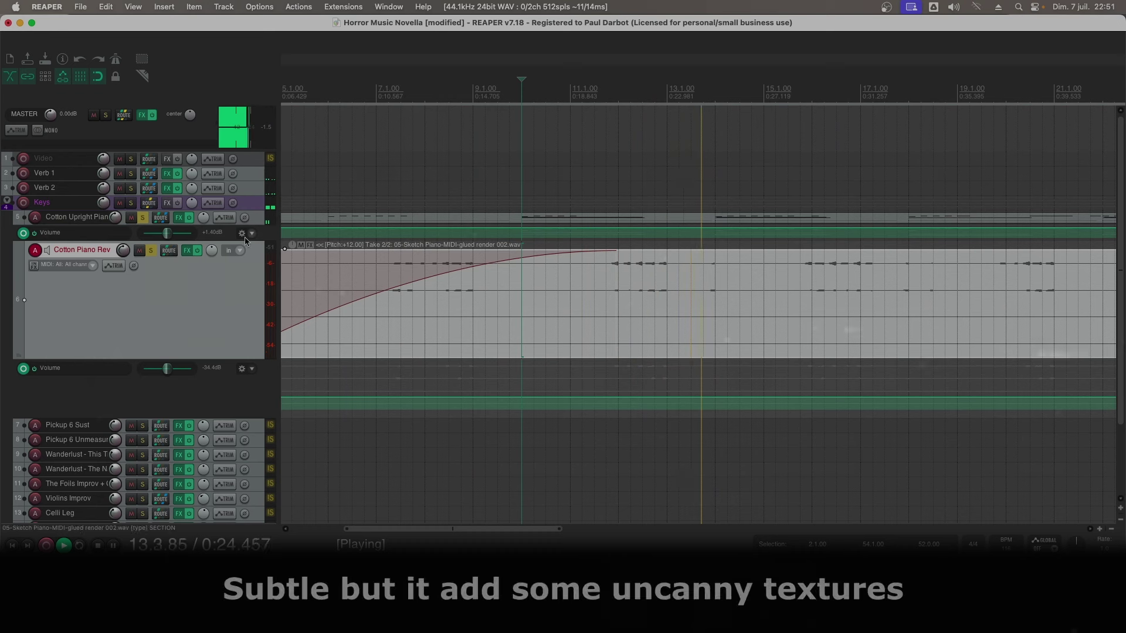
pyautogui.click(142, 217)
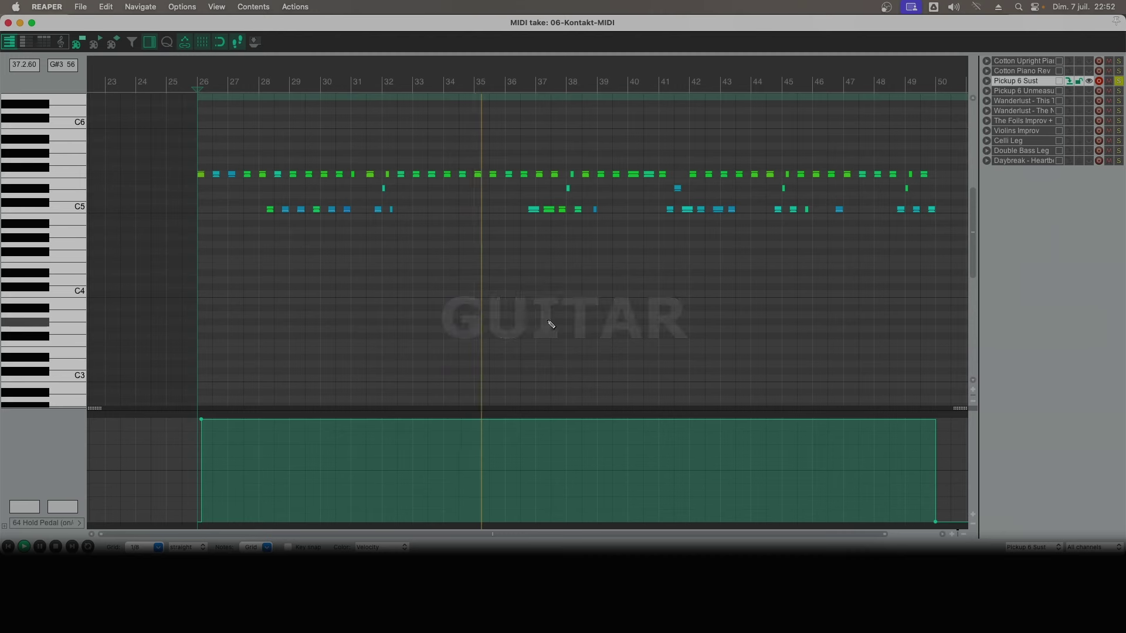
# - Leave the Pickup 6 Sust MIDI notes and inspect the track's Pickup Six patch, covering microphone levels and effects settings
pyautogui.press('Escape')
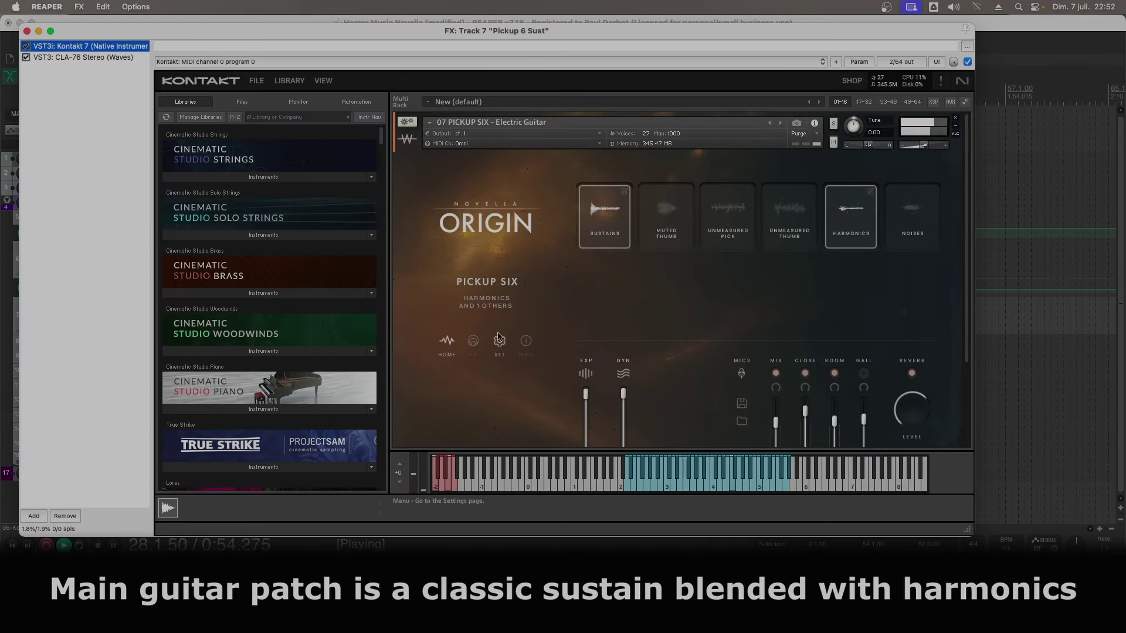
pyautogui.scroll(-4, 733, 323)
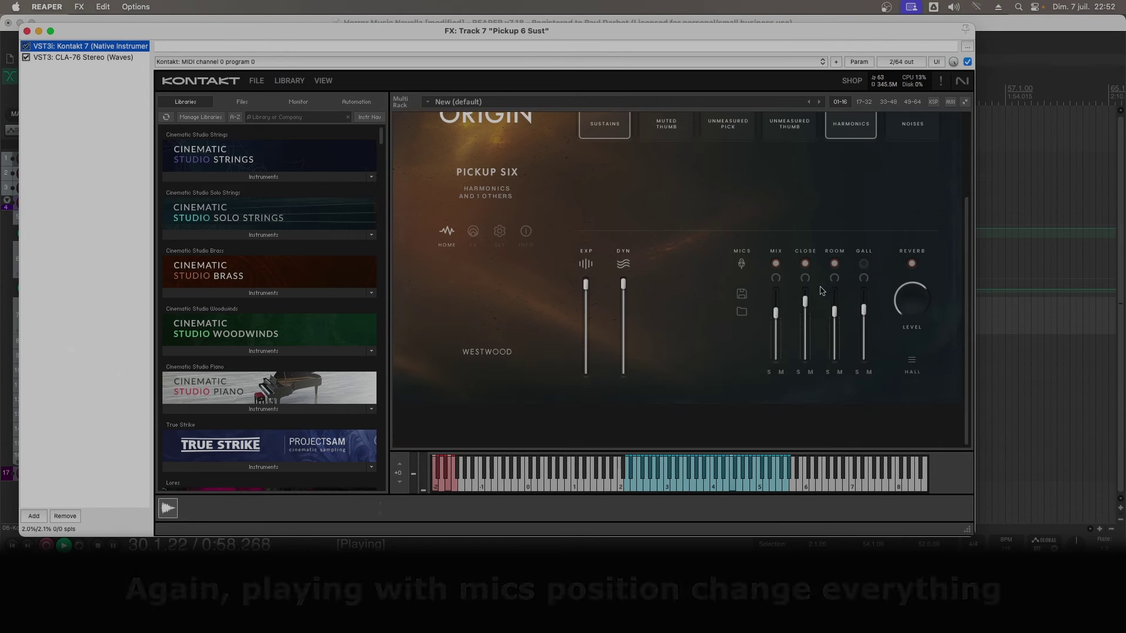
pyautogui.click(477, 238)
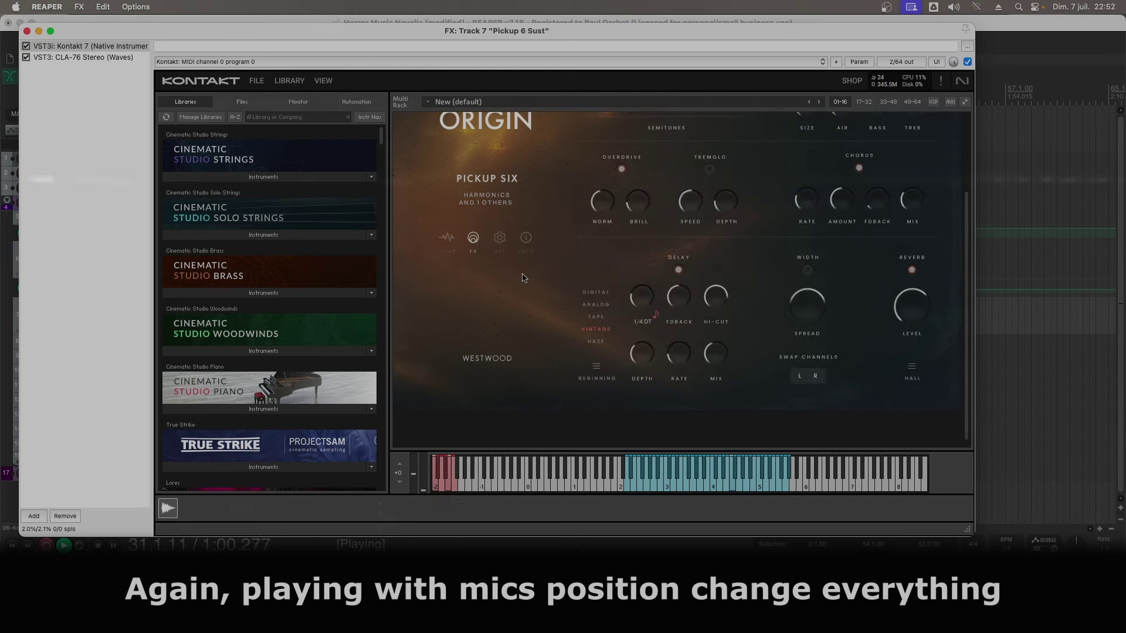
pyautogui.scroll(2, 534, 280)
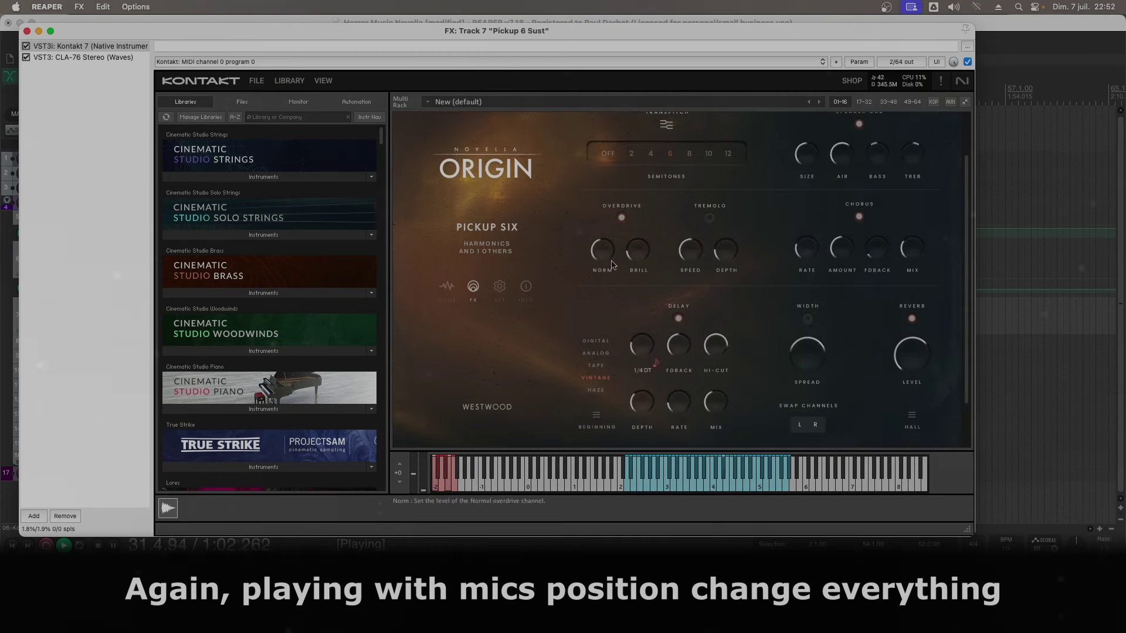
pyautogui.scroll(1, 685, 221)
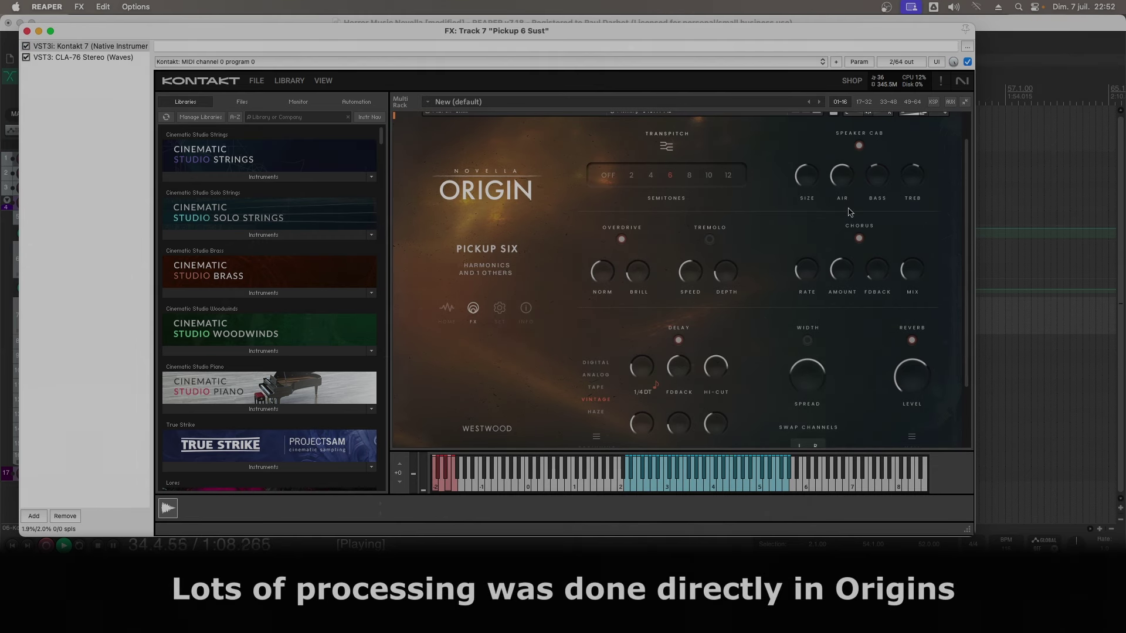
pyautogui.scroll(-1, 668, 264)
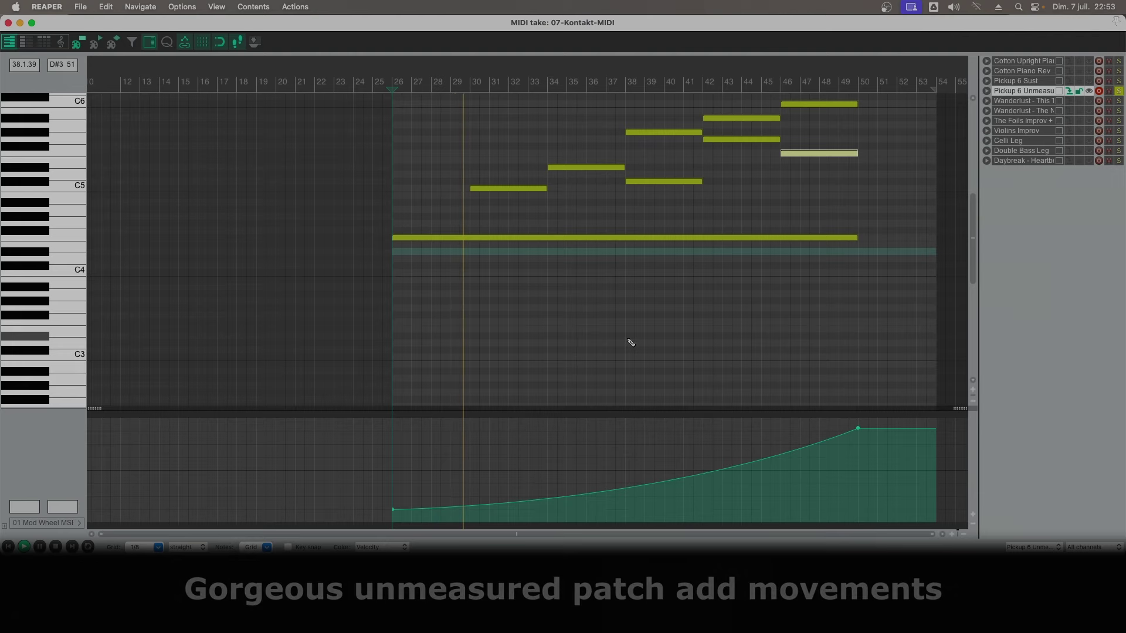
# - Leave the Pickup 6 Unmeasured MIDI notes and inspect its Unmeasured Thumb patch, covering the effects settings and available reverb types
pyautogui.press('Escape')
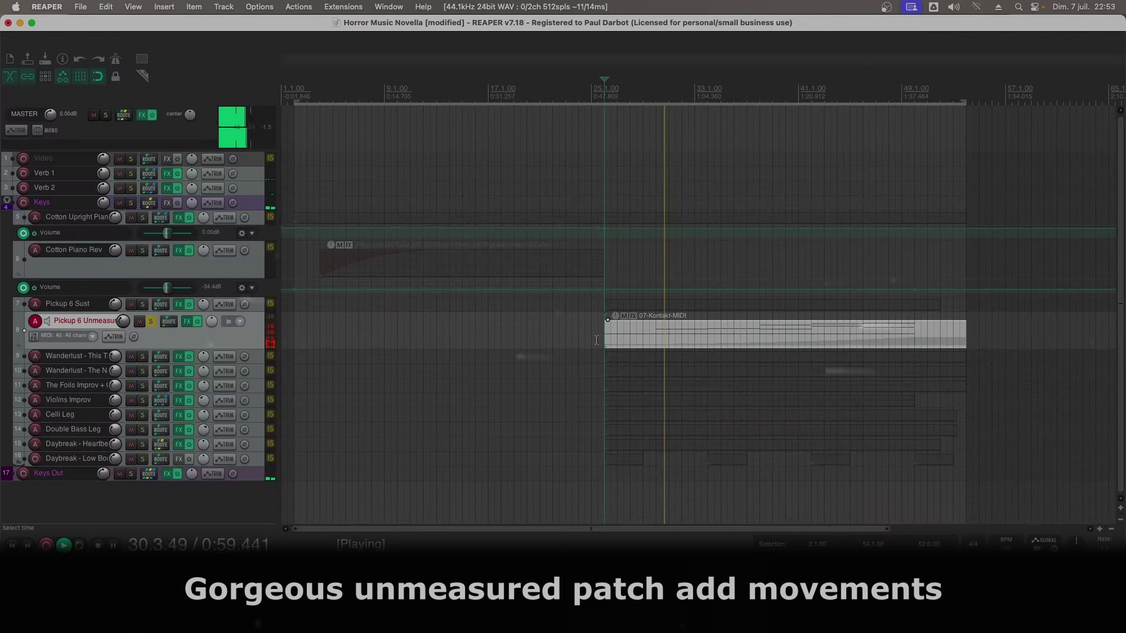
pyautogui.click(183, 324)
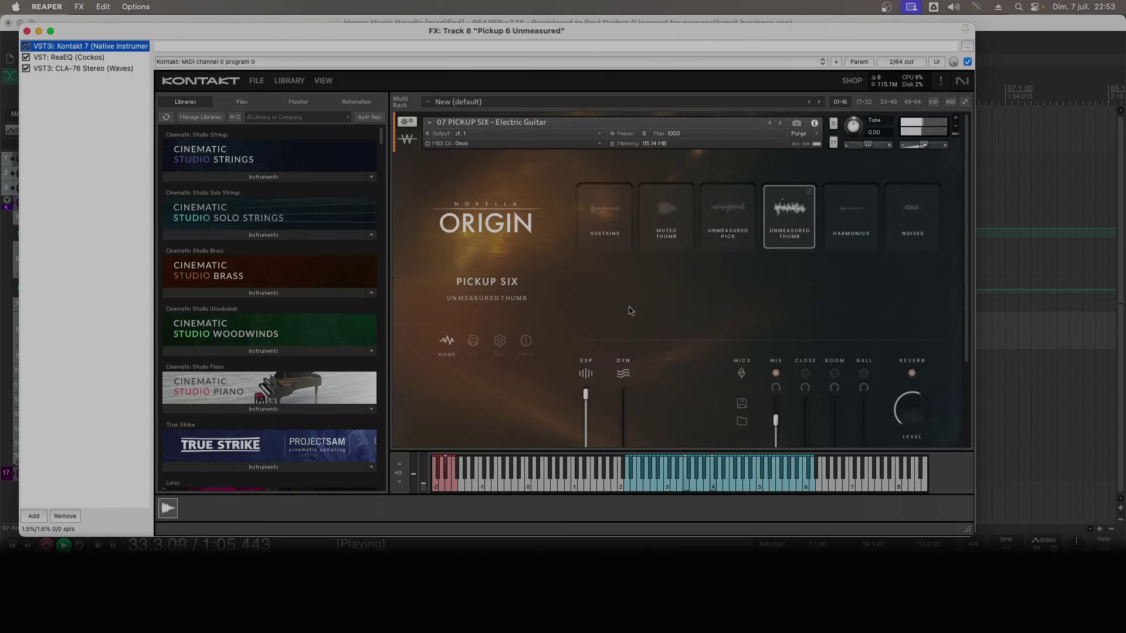
pyautogui.scroll(-1, 487, 328)
pyautogui.click(473, 323)
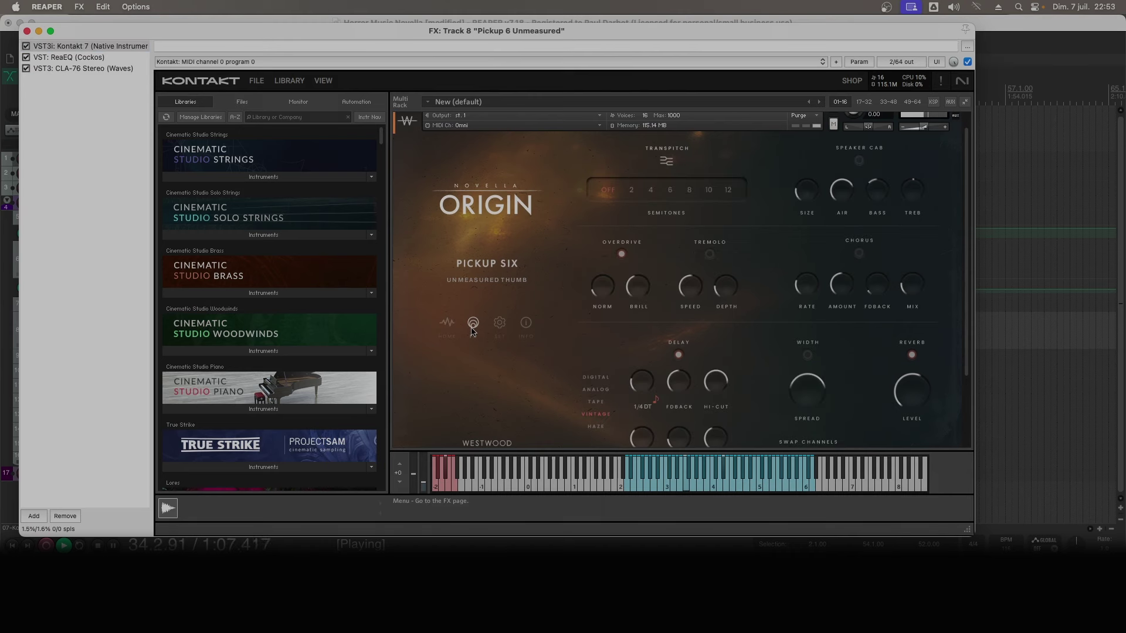
pyautogui.scroll(-1, 542, 305)
pyautogui.scroll(1, 546, 302)
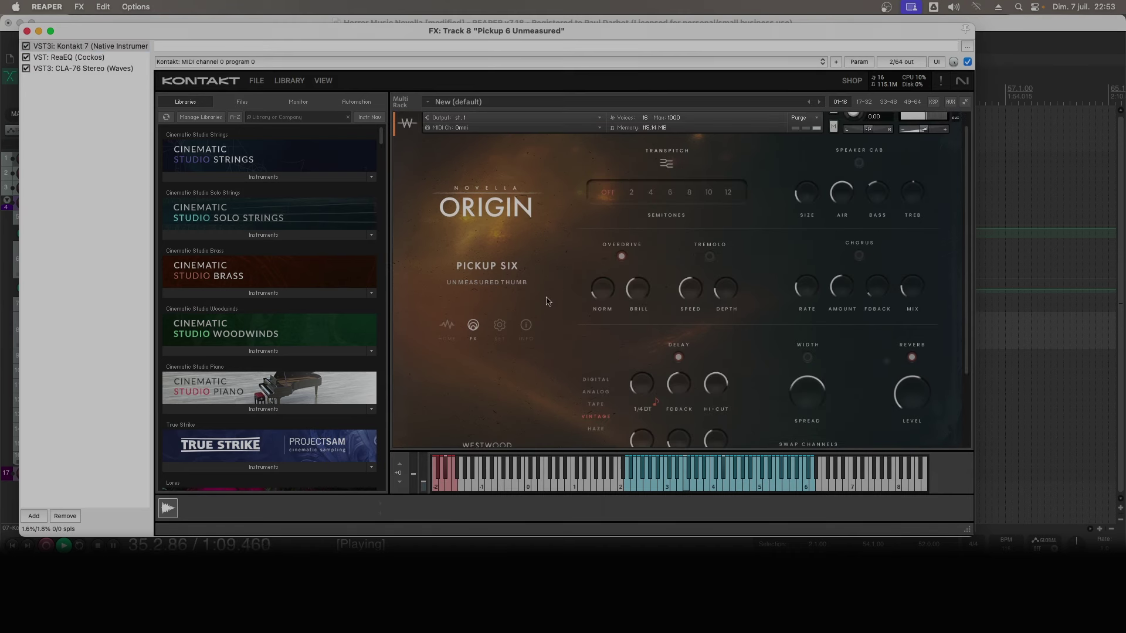
pyautogui.scroll(-2, 546, 301)
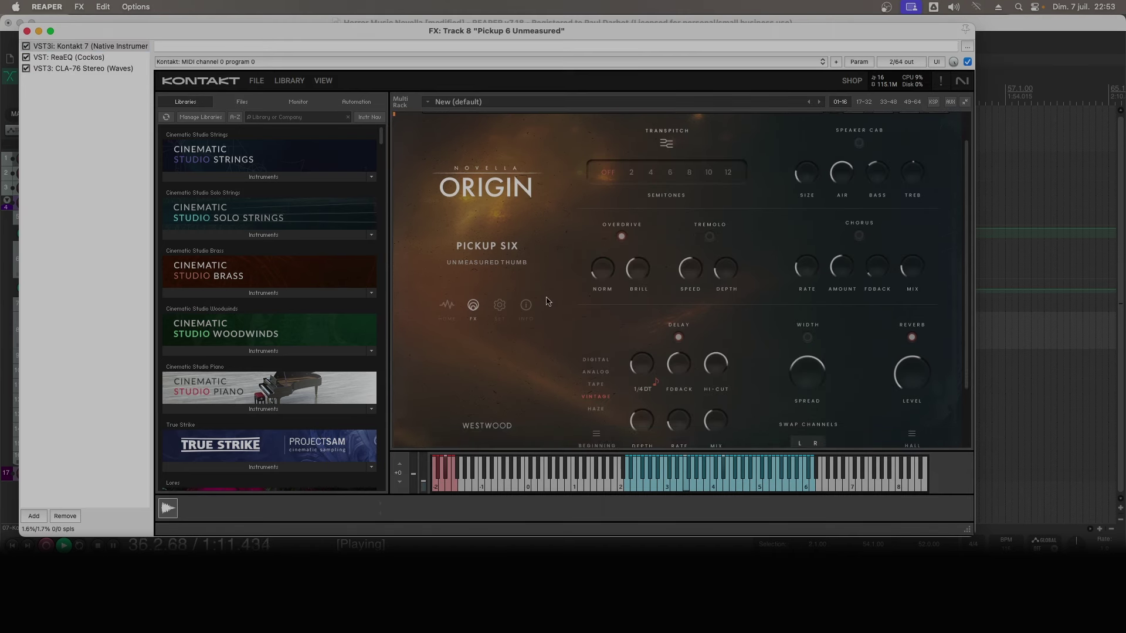
pyautogui.click(913, 420)
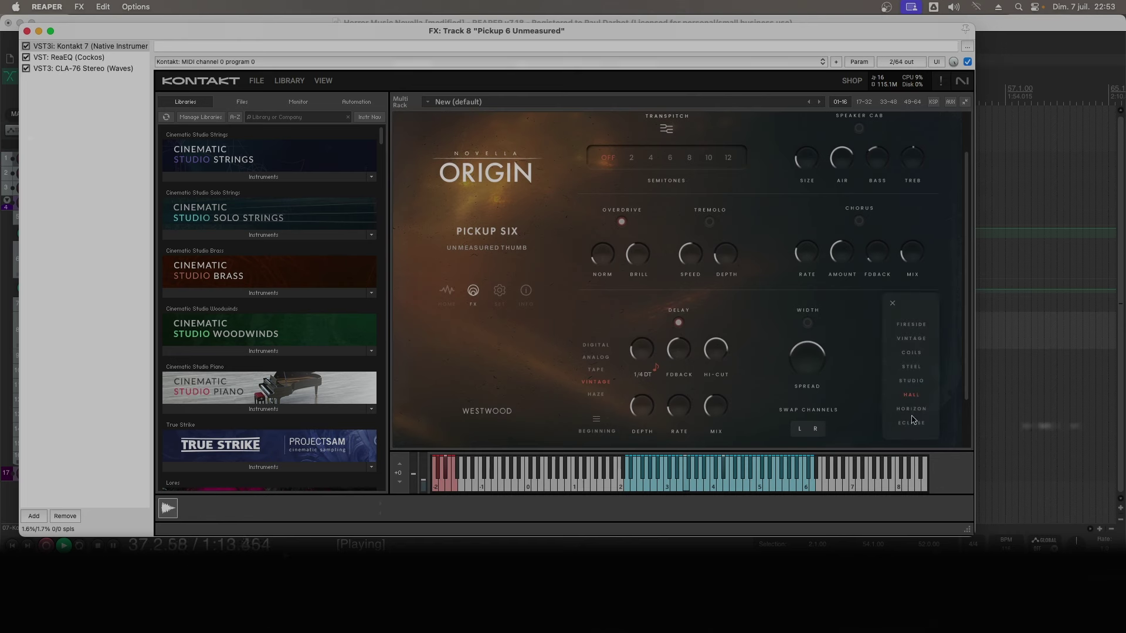
pyautogui.click(894, 304)
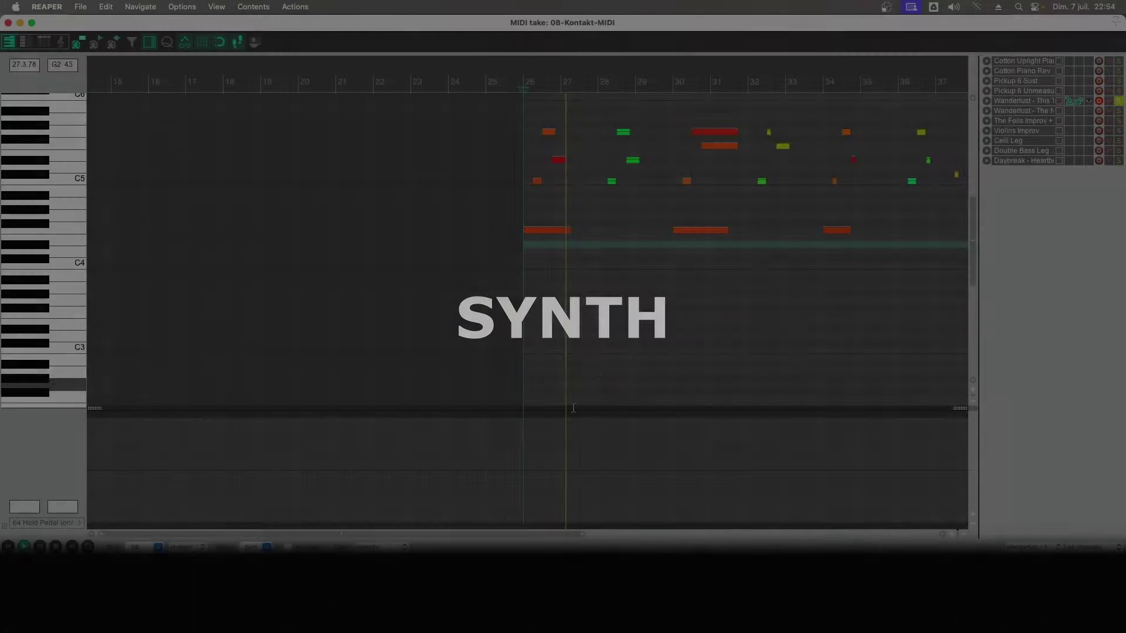
# - Play the Wanderlust - This Time MIDI part, and inspect the track's ReaEQ and Kontakt instrument
pyautogui.press('space')
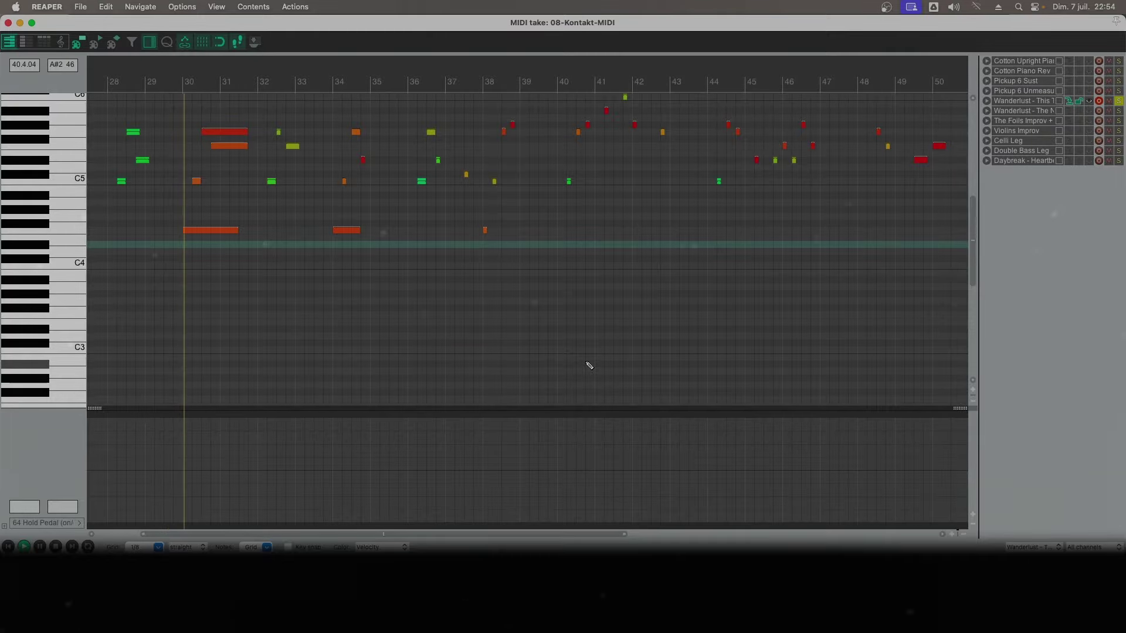
pyautogui.press('Escape')
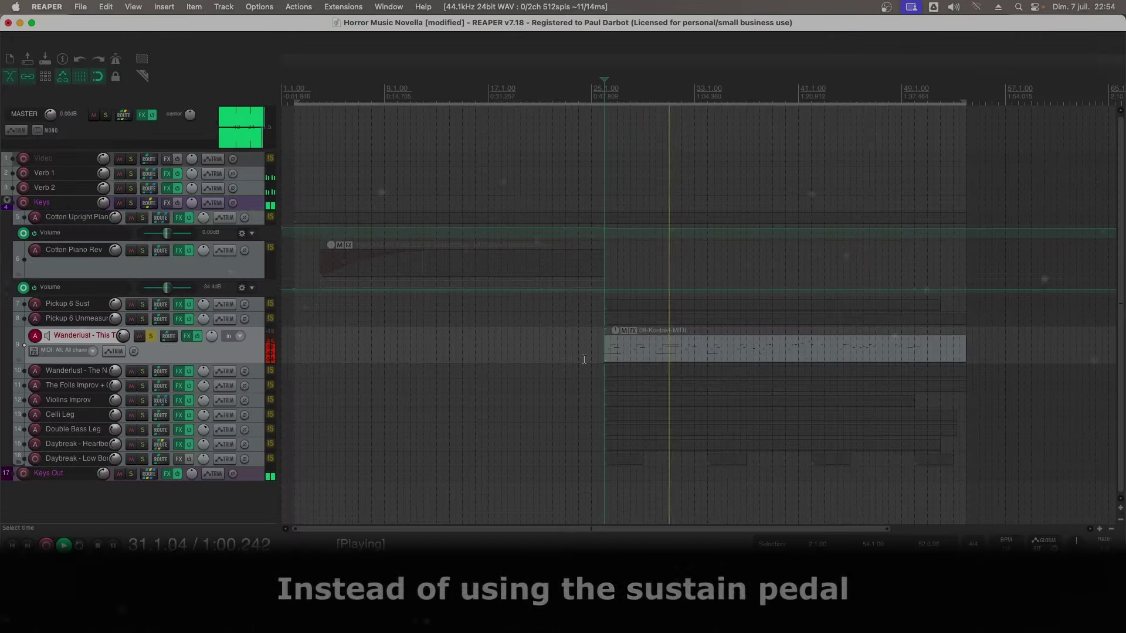
pyautogui.click(187, 336)
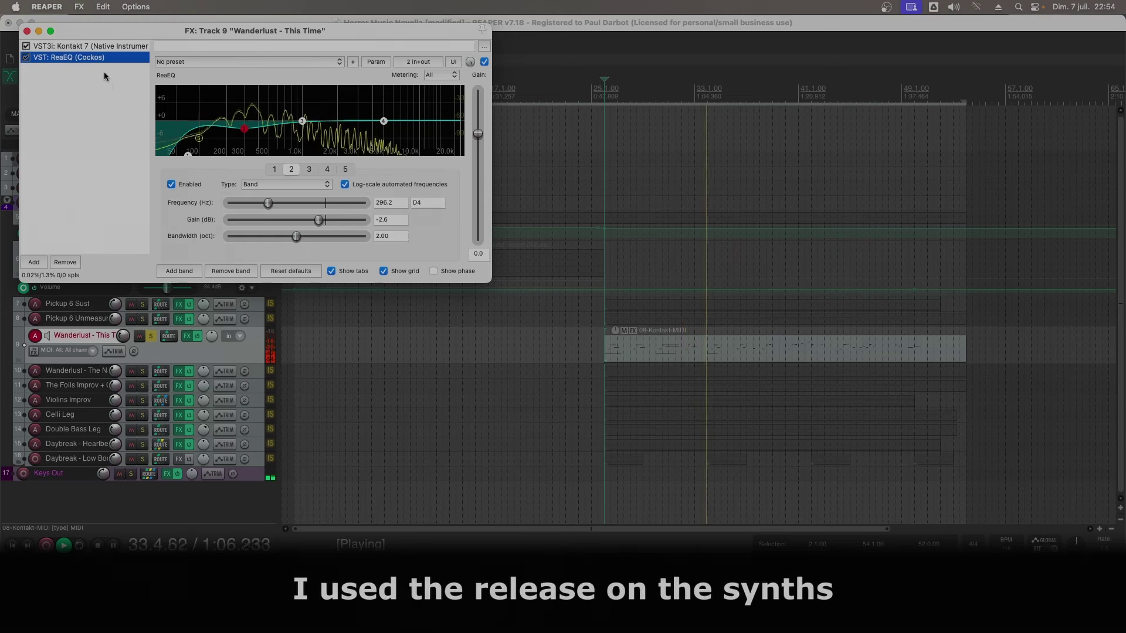
pyautogui.click(97, 47)
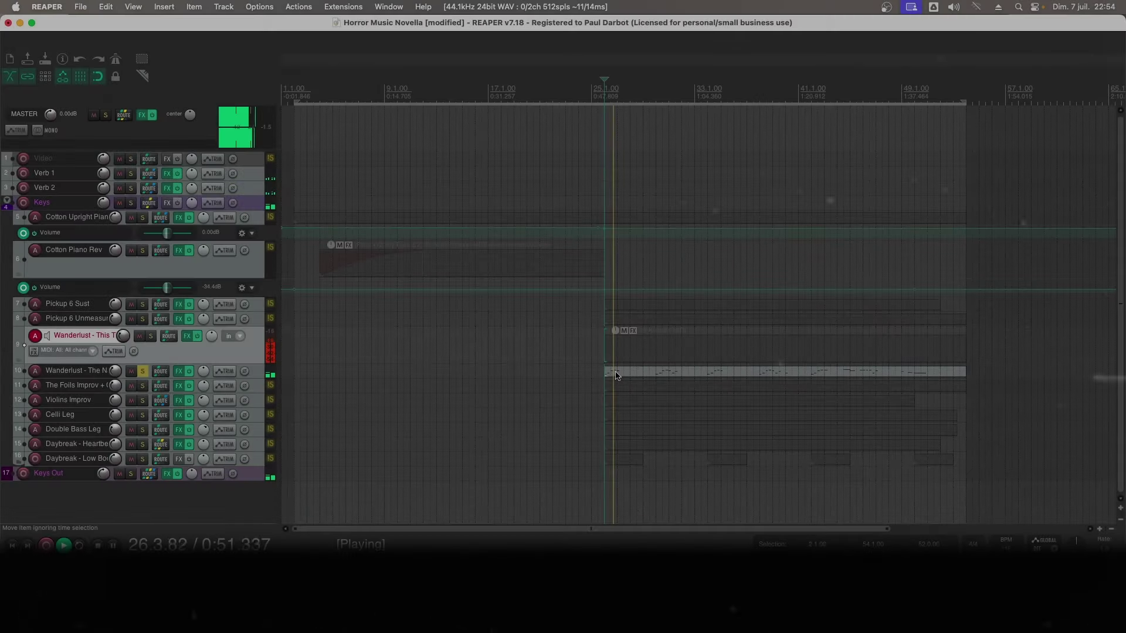
# - Select the MIDI item on the Wanderlust - The Narrator track and review its notes in the MIDI editor
pyautogui.click(616, 372)
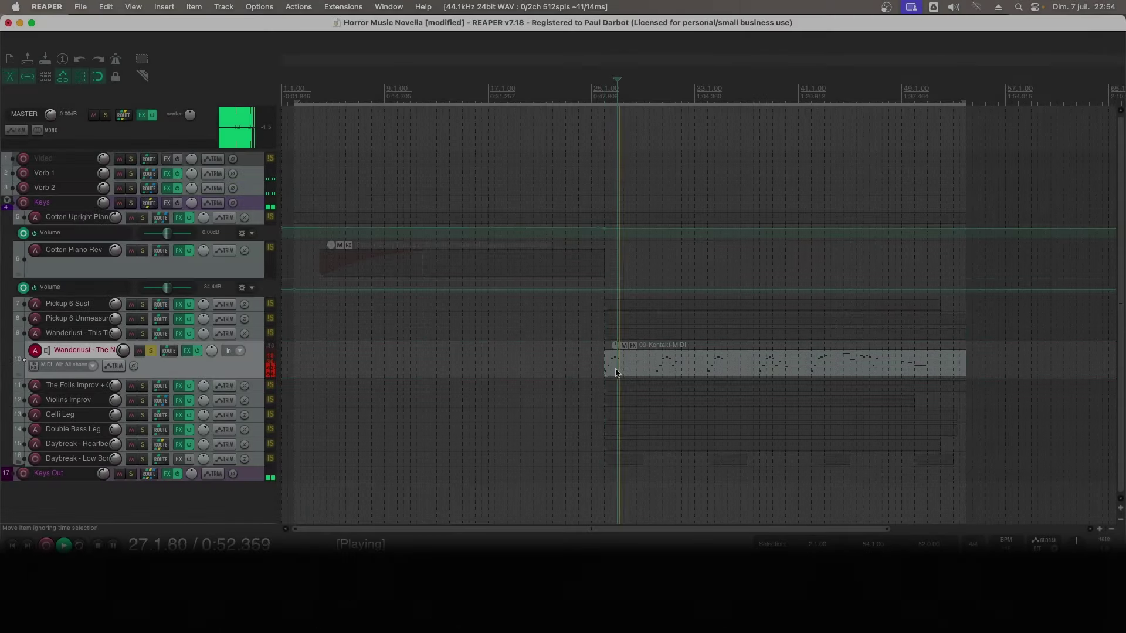
pyautogui.doubleClick(615, 372)
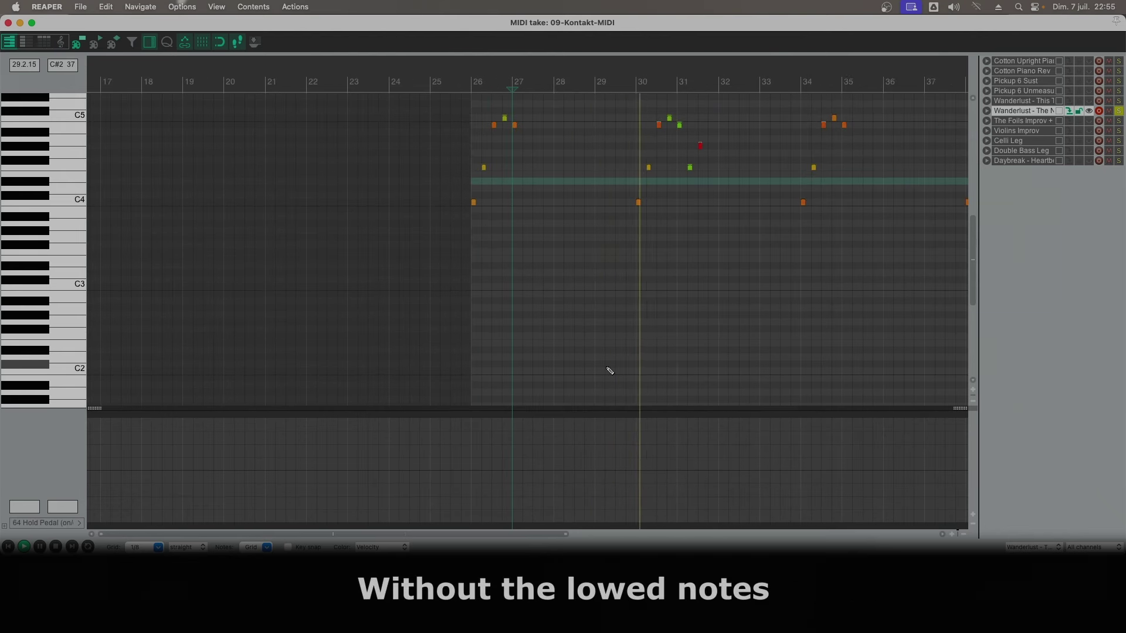
pyautogui.press('Escape')
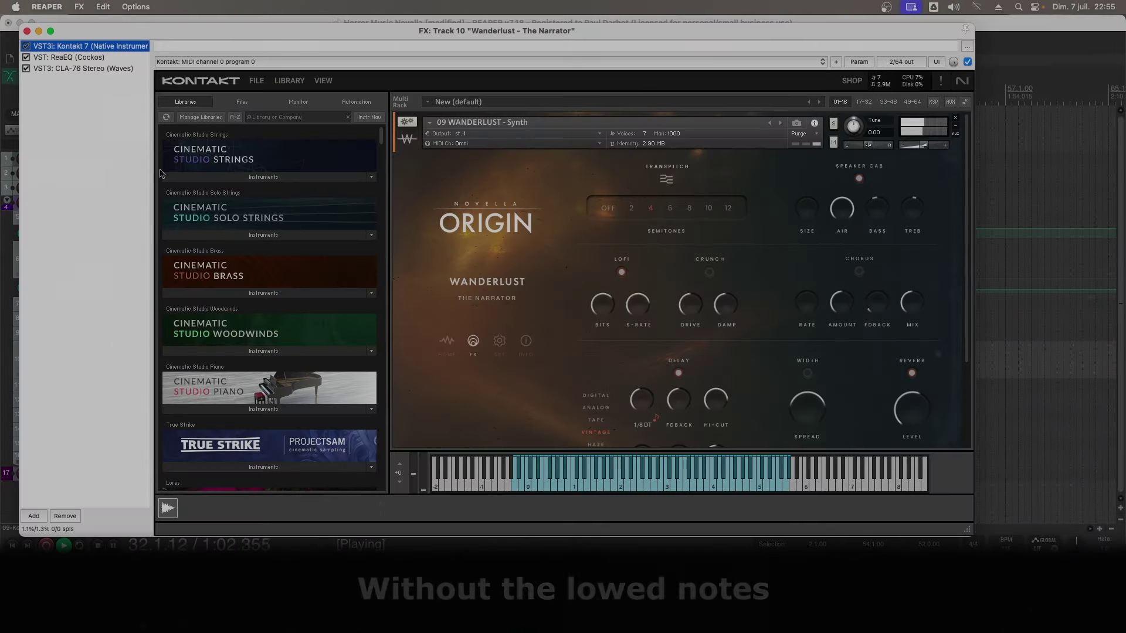
# - Inspect The Narrator synth patch's sound and LFO controls, its effects settings including Lofi, and the track's ReaEQ curve
pyautogui.click(447, 342)
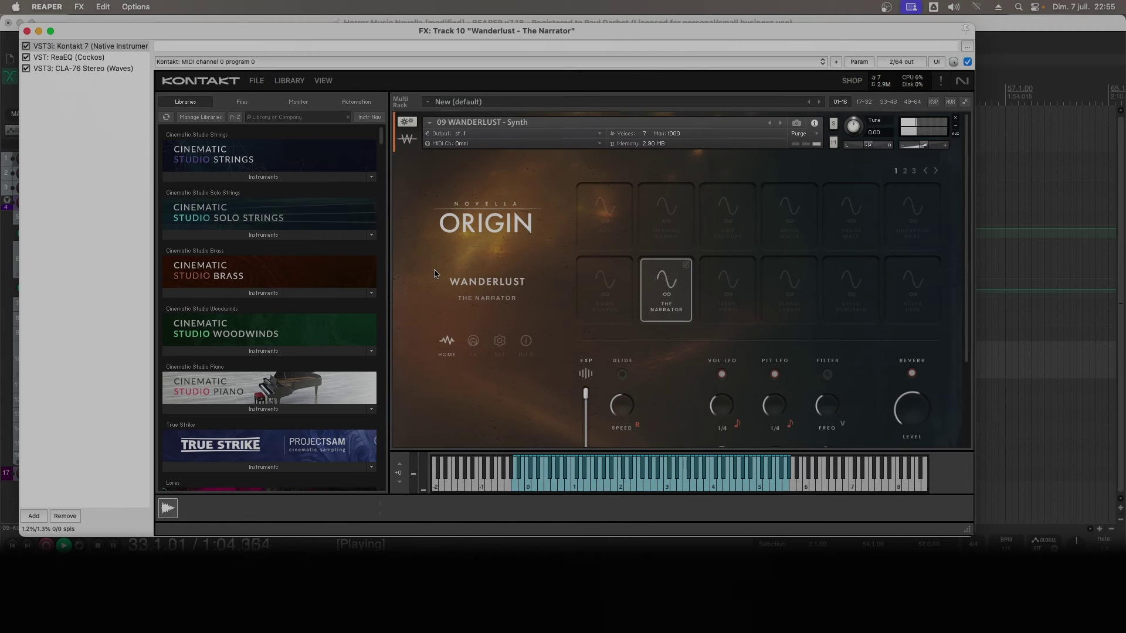
pyautogui.scroll(-2, 432, 273)
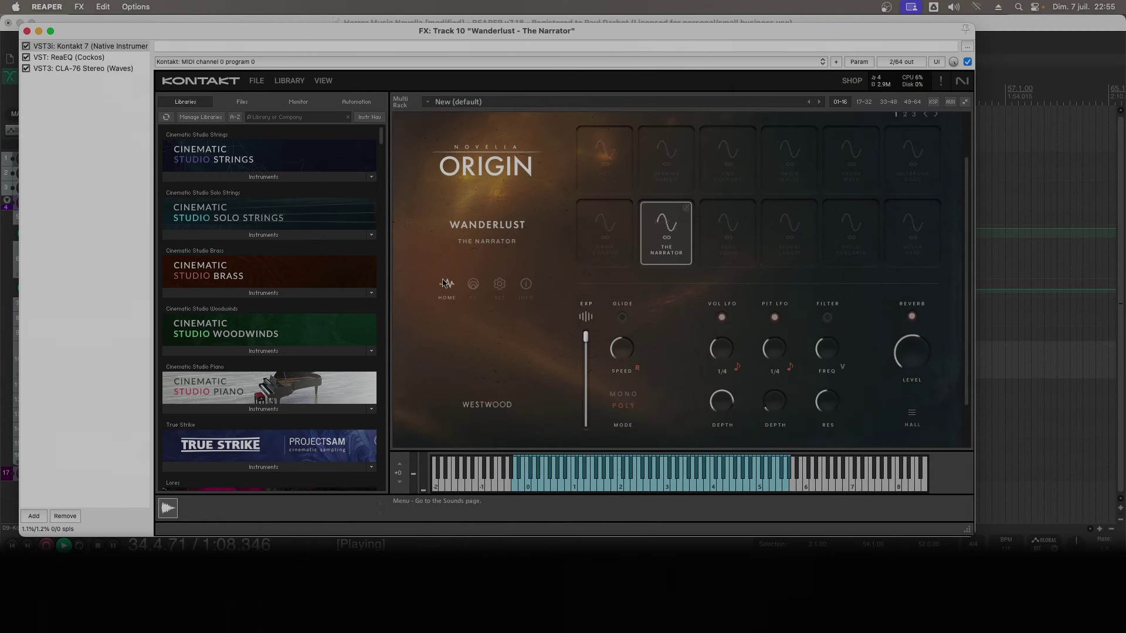
pyautogui.click(473, 285)
pyautogui.scroll(1, 454, 261)
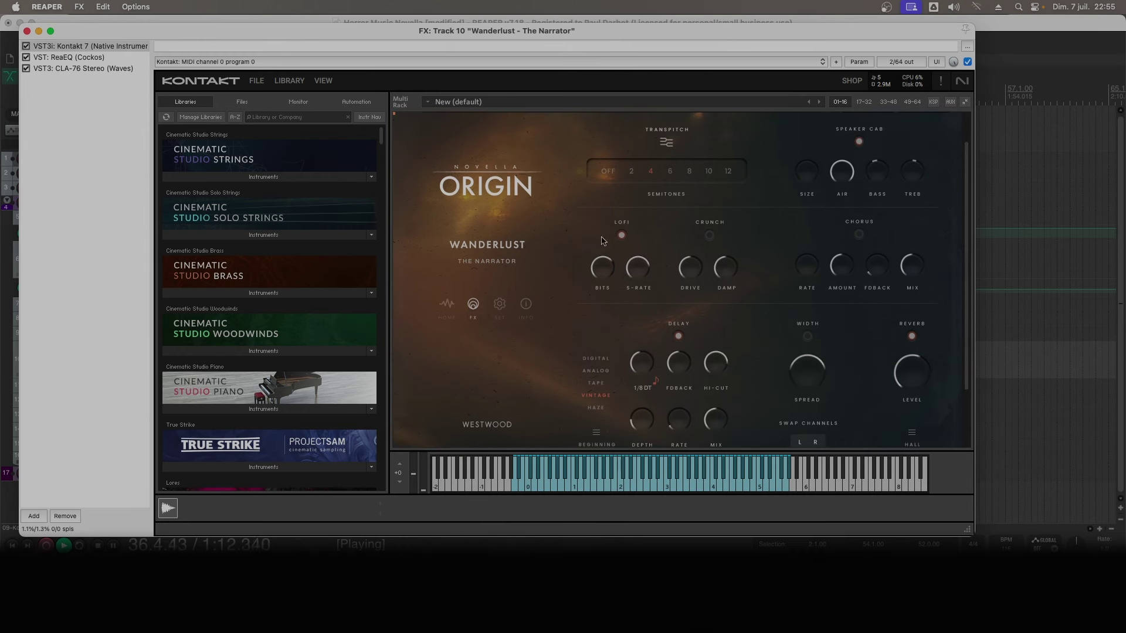
pyautogui.scroll(-1, 539, 309)
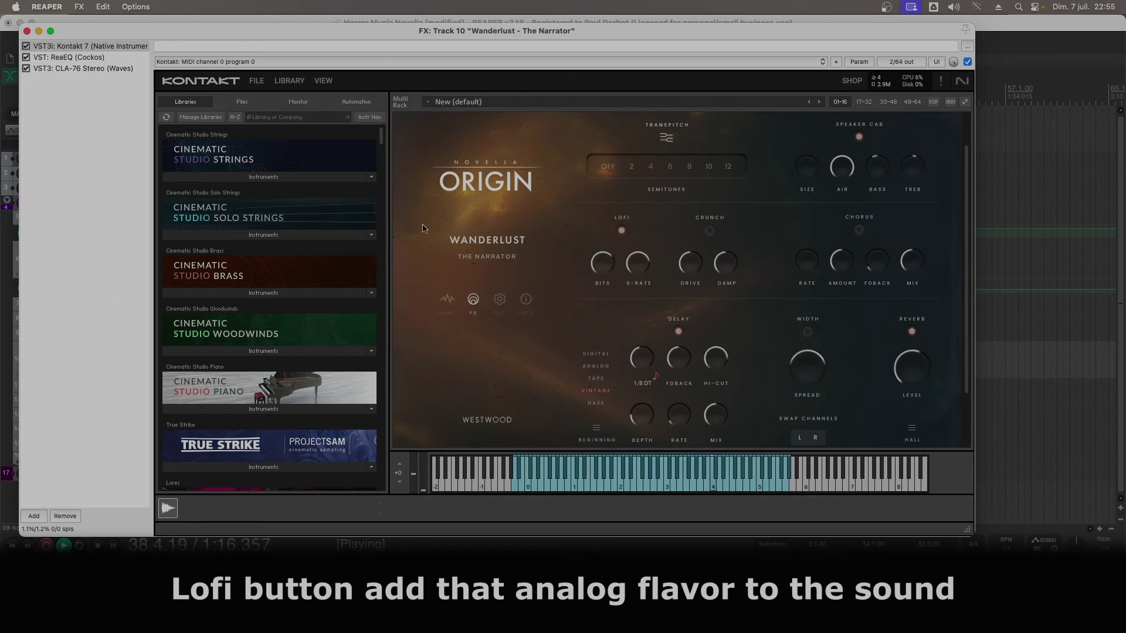
pyautogui.scroll(-1, 276, 177)
pyautogui.click(63, 58)
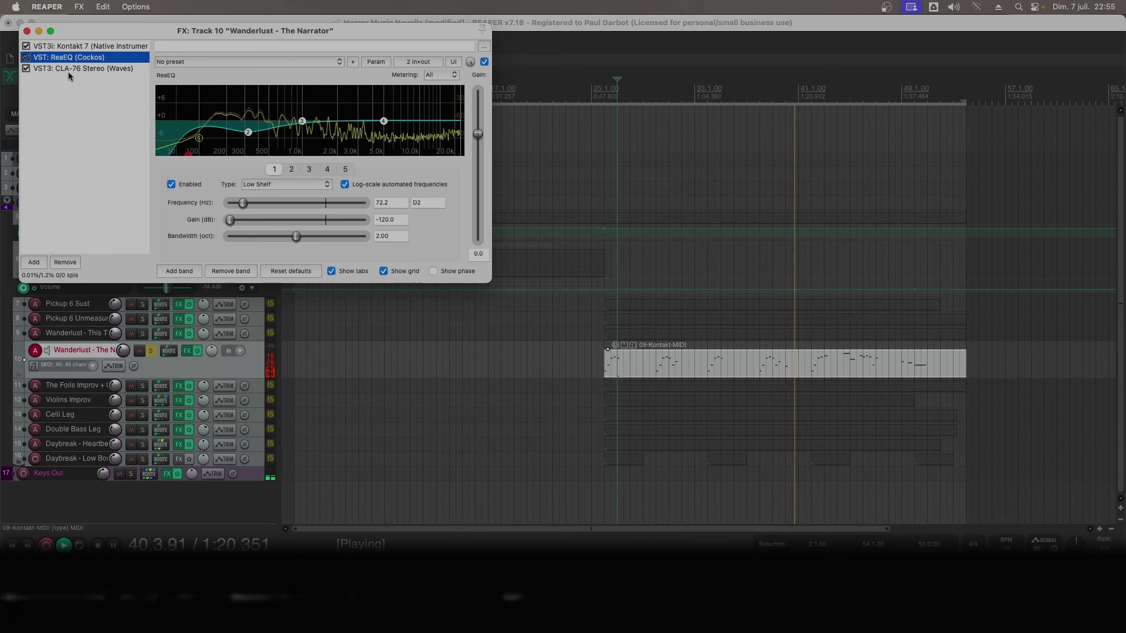
# - View The Narrator track's CLA-76 Stereo compressor, and leave the Foils Improv + Chatters MIDI notes to play that part
pyautogui.click(69, 69)
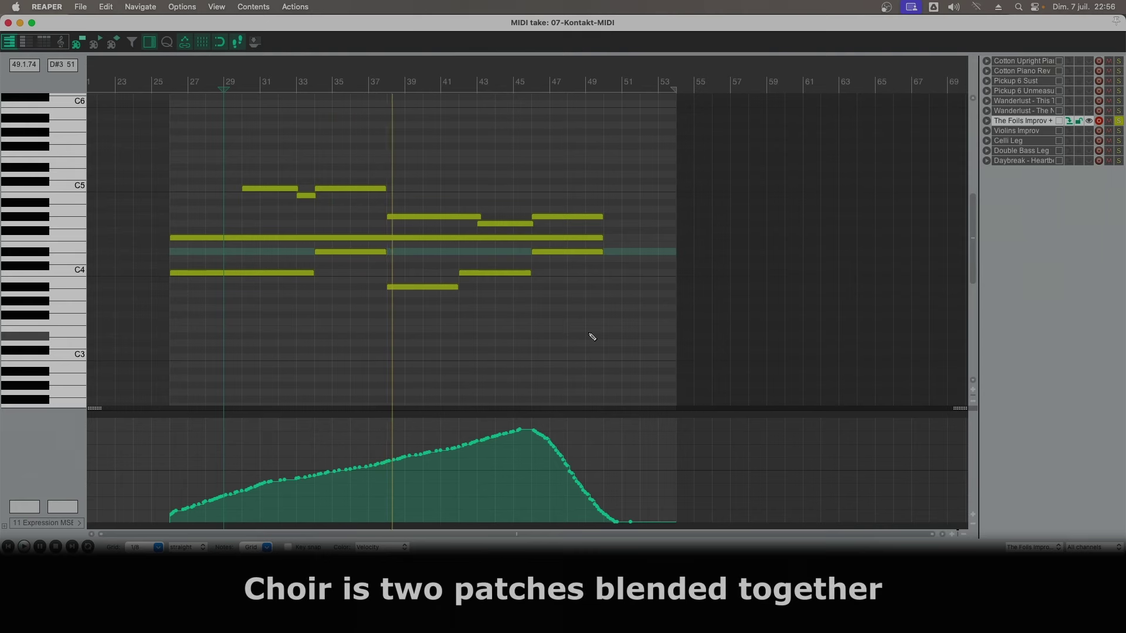
pyautogui.press('Escape')
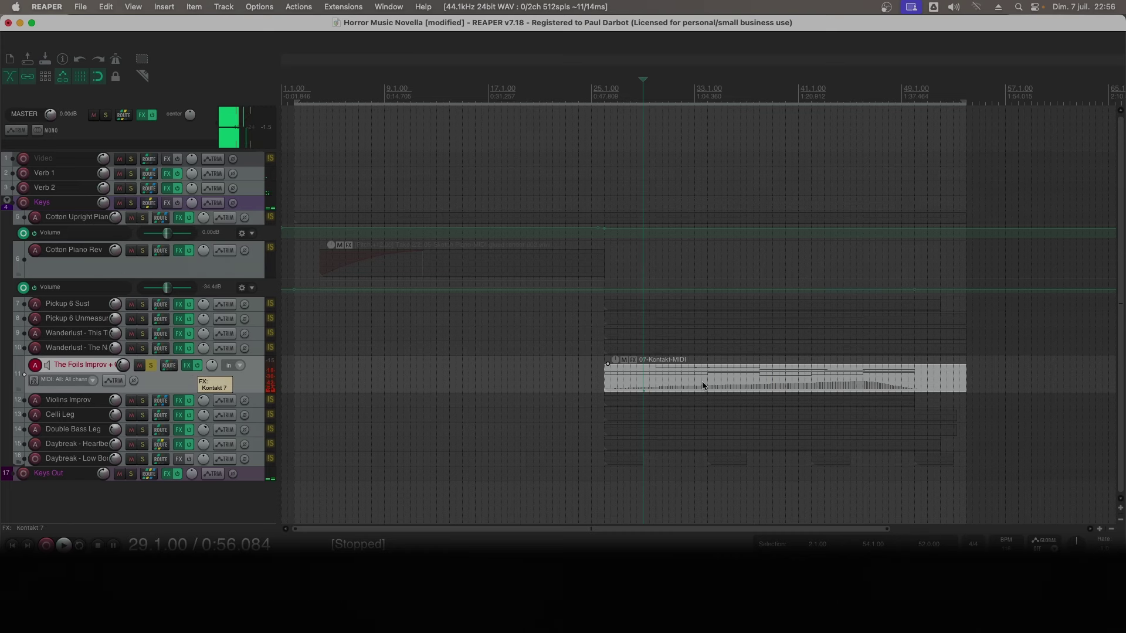
pyautogui.press('space')
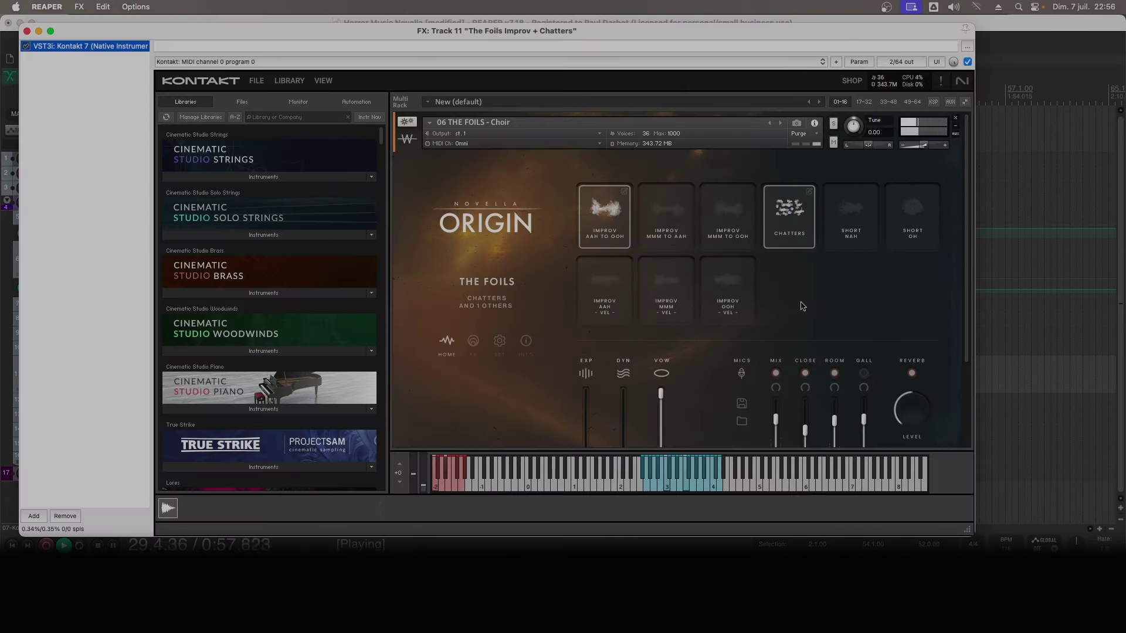
# - Inspect The Foils choir patch with its Improv Aah to Ooh and Chatters articulations, plus its effects settings, and close the instrument
pyautogui.scroll(-3, 803, 306)
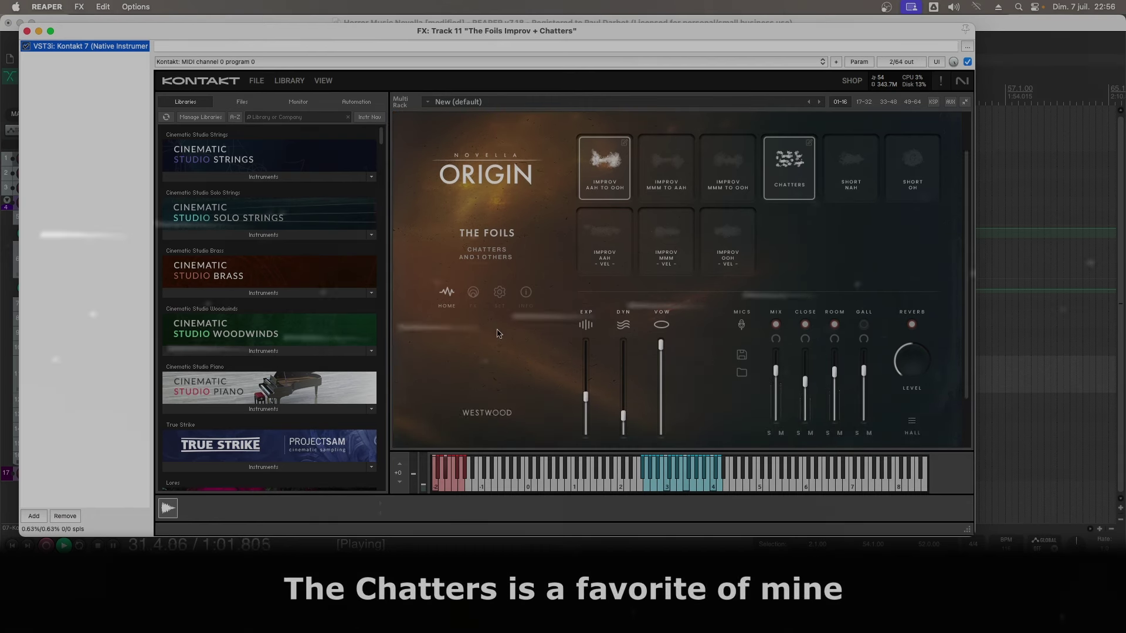
pyautogui.click(473, 292)
pyautogui.scroll(-1, 518, 329)
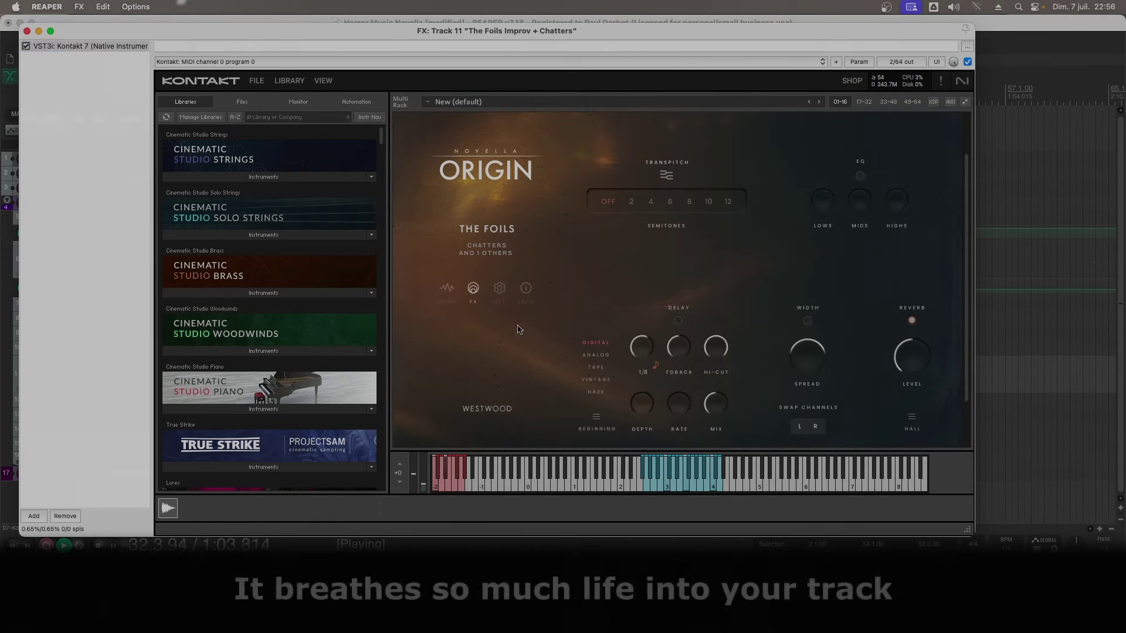
pyautogui.click(458, 299)
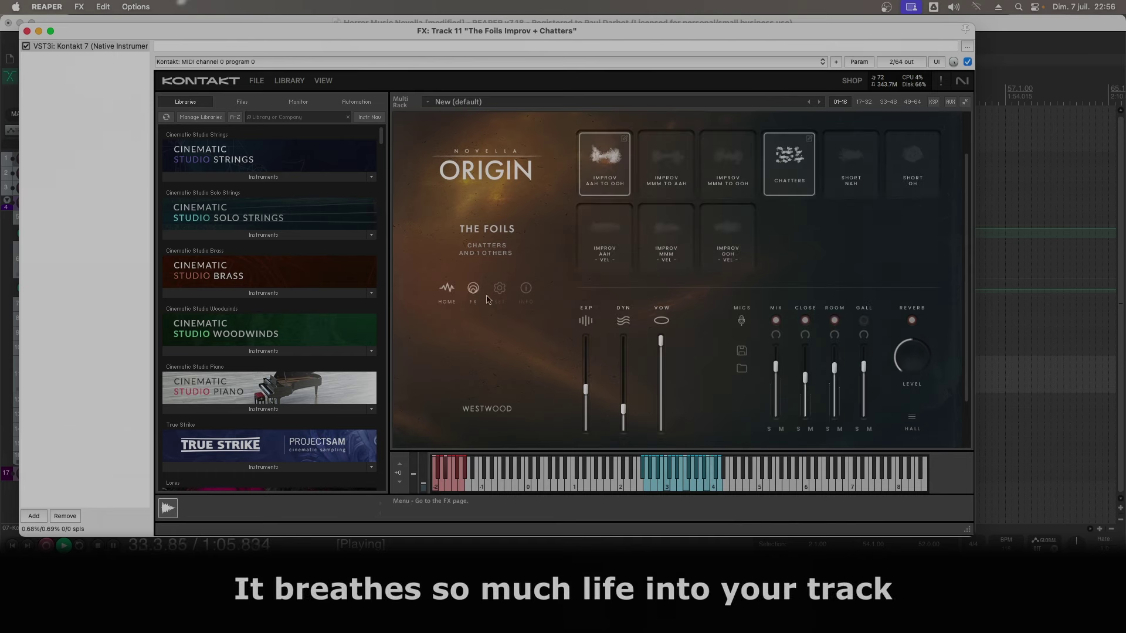
pyautogui.scroll(3, 501, 280)
pyautogui.press('Escape')
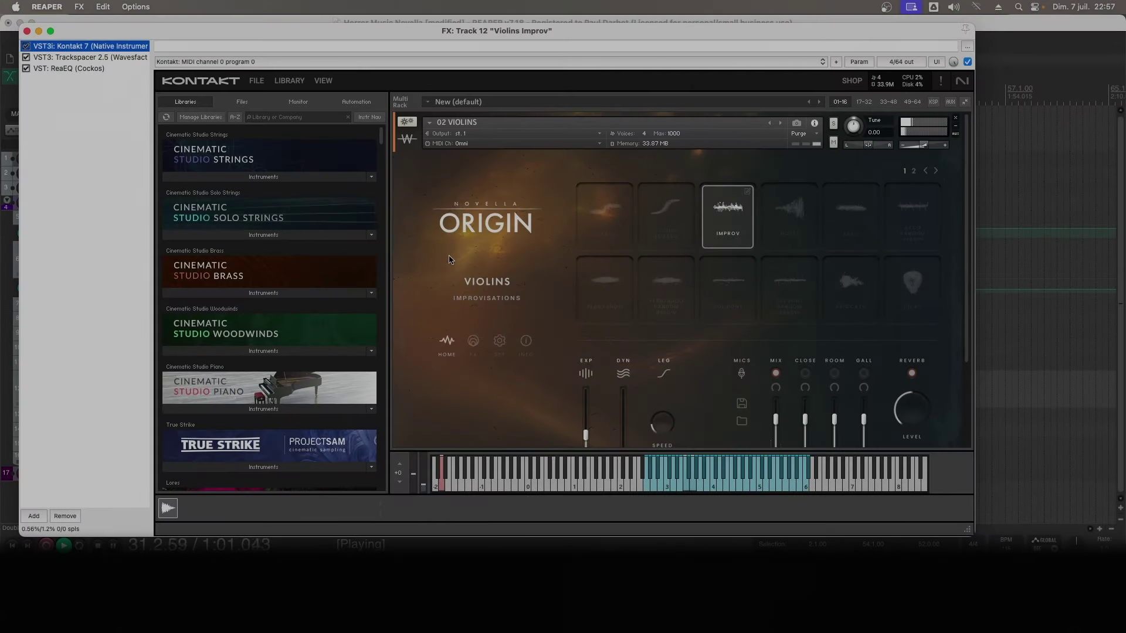
# - Inspect the Violins Improv track's Improv patch, its effects settings and the track's ReaEQ curve, and close the effects window
pyautogui.scroll(-3, 458, 296)
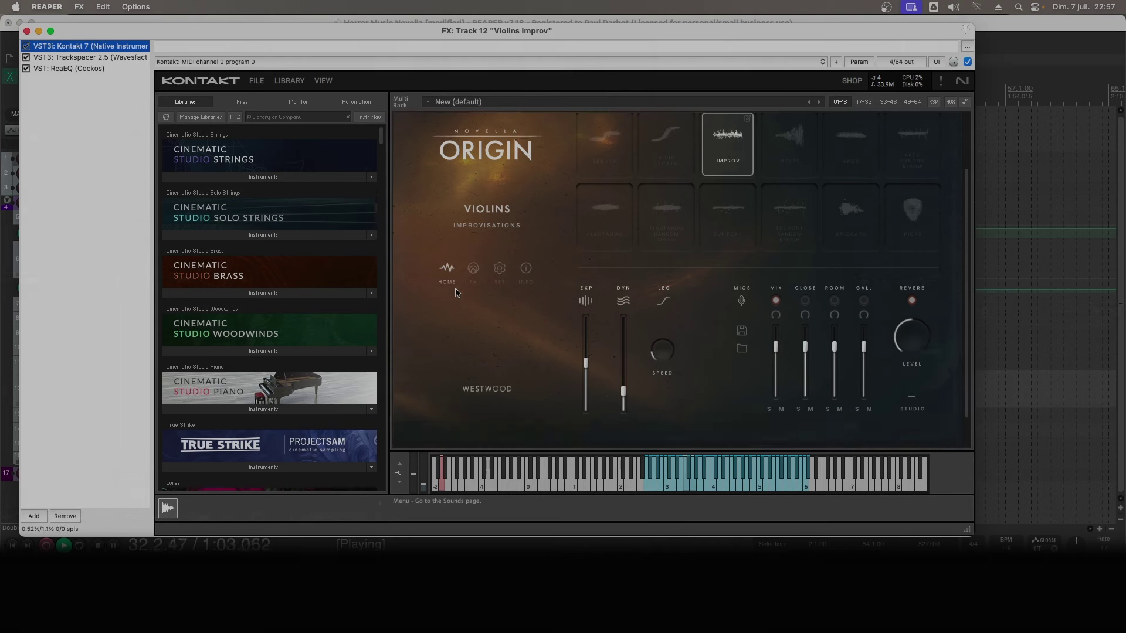
pyautogui.click(473, 275)
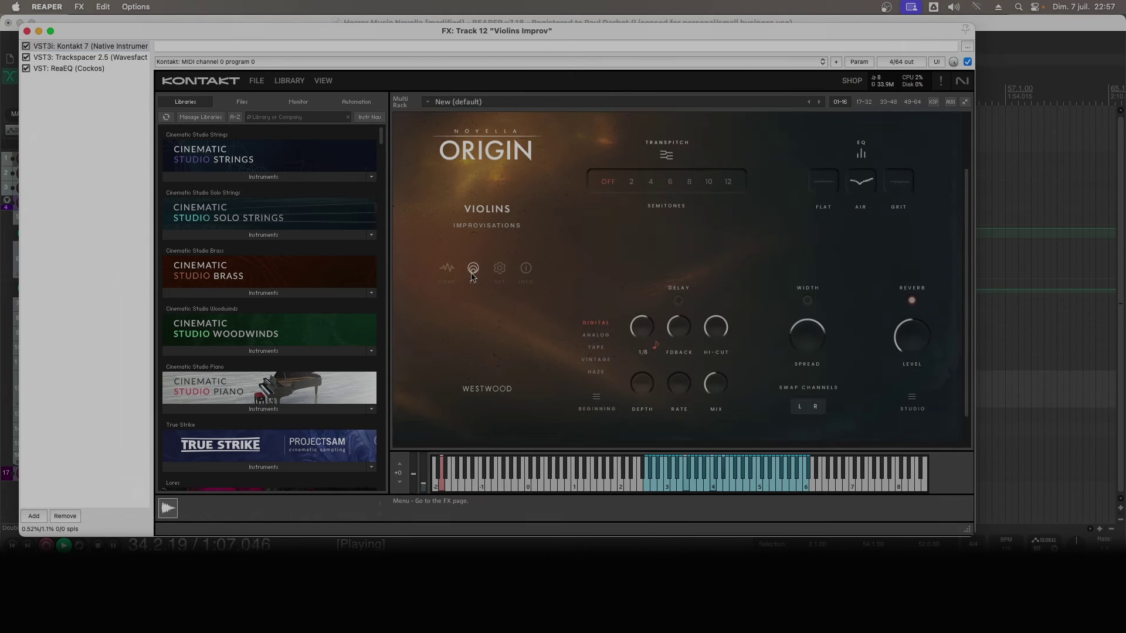
pyautogui.click(446, 268)
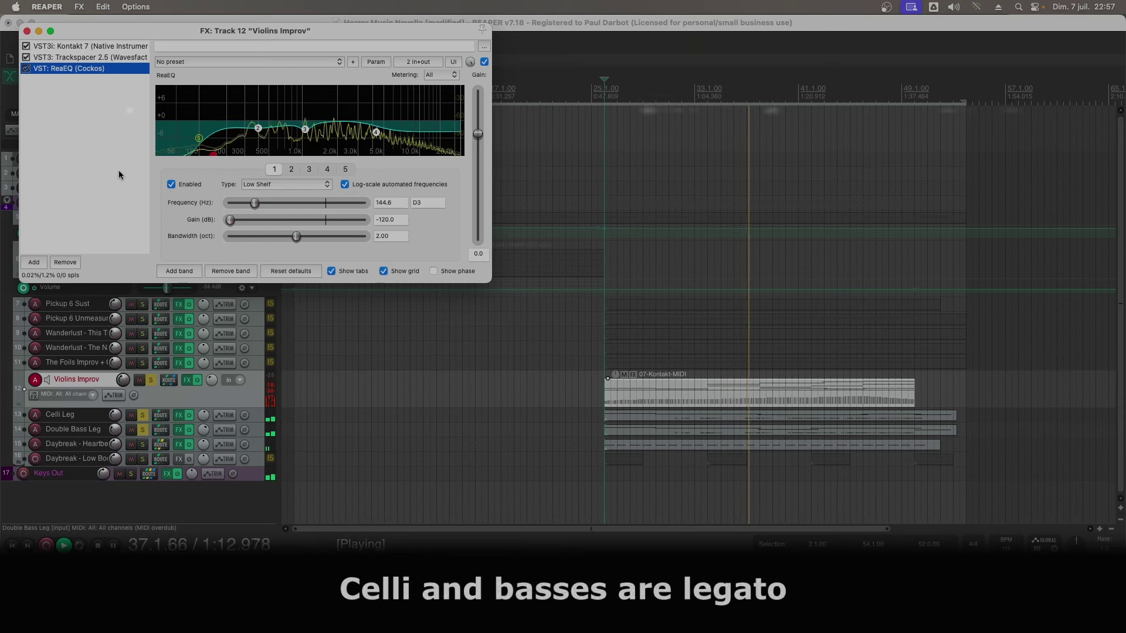
pyautogui.press('Escape')
# - Select the Celli Leg track, inspect its Cellos Legato patch and review its notes in the MIDI editor
pyautogui.click(247, 411)
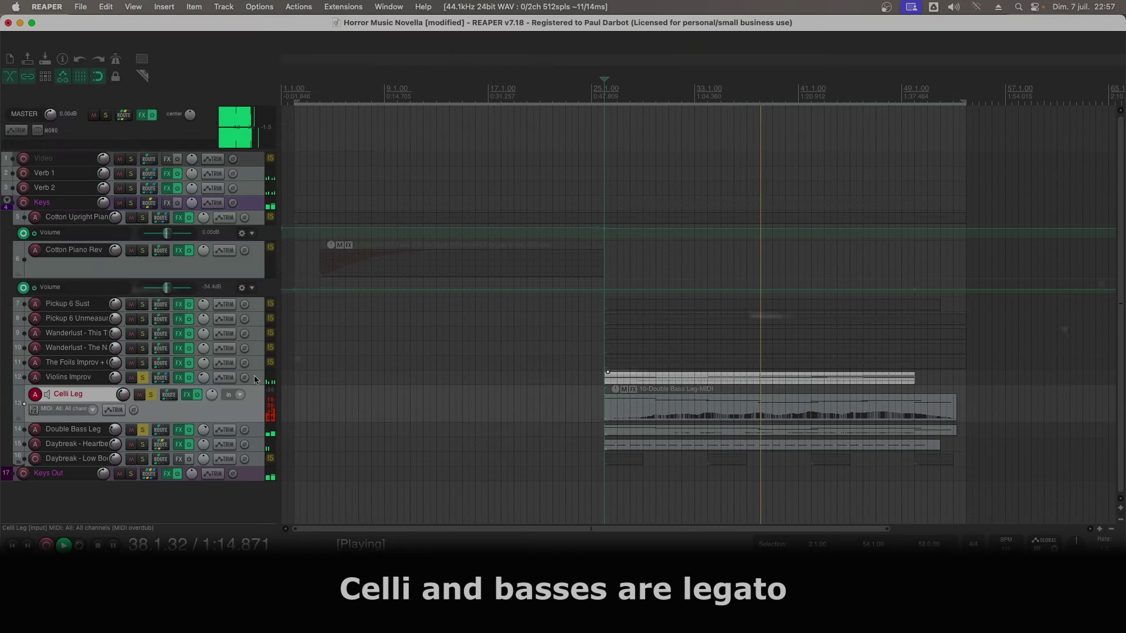
pyautogui.hotkey('shift', 'f')
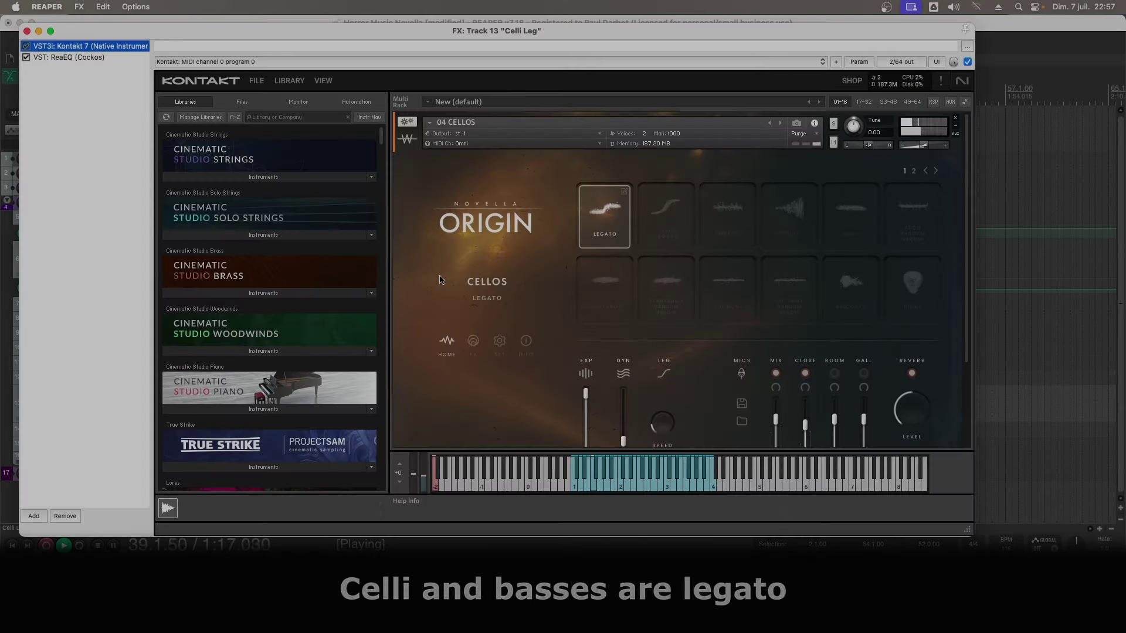
pyautogui.scroll(-3, 441, 279)
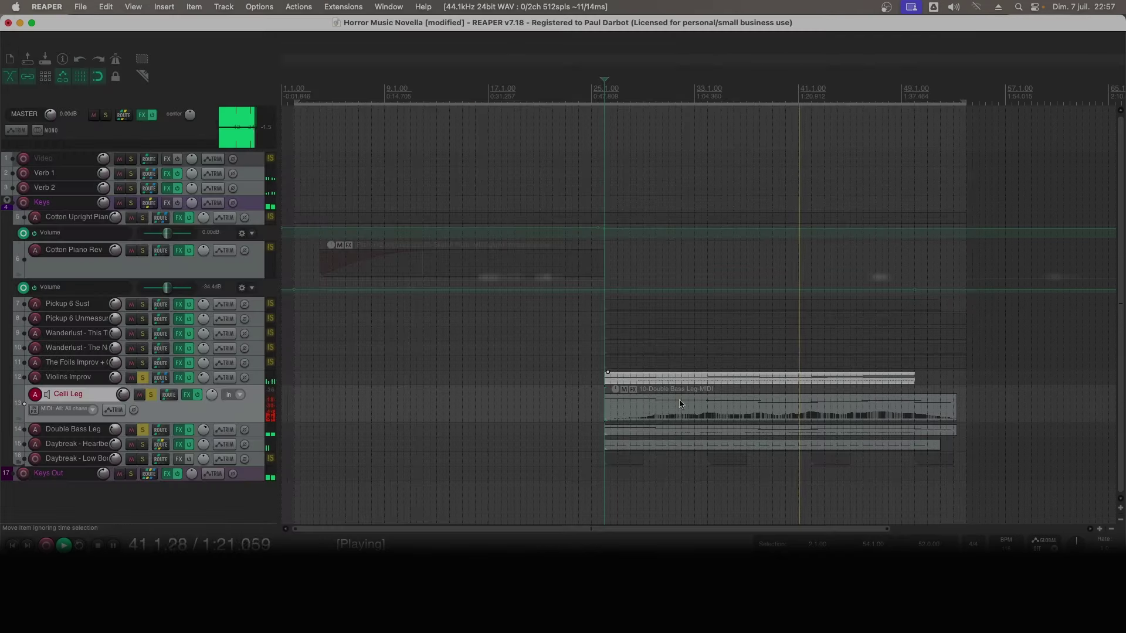
pyautogui.doubleClick(679, 400)
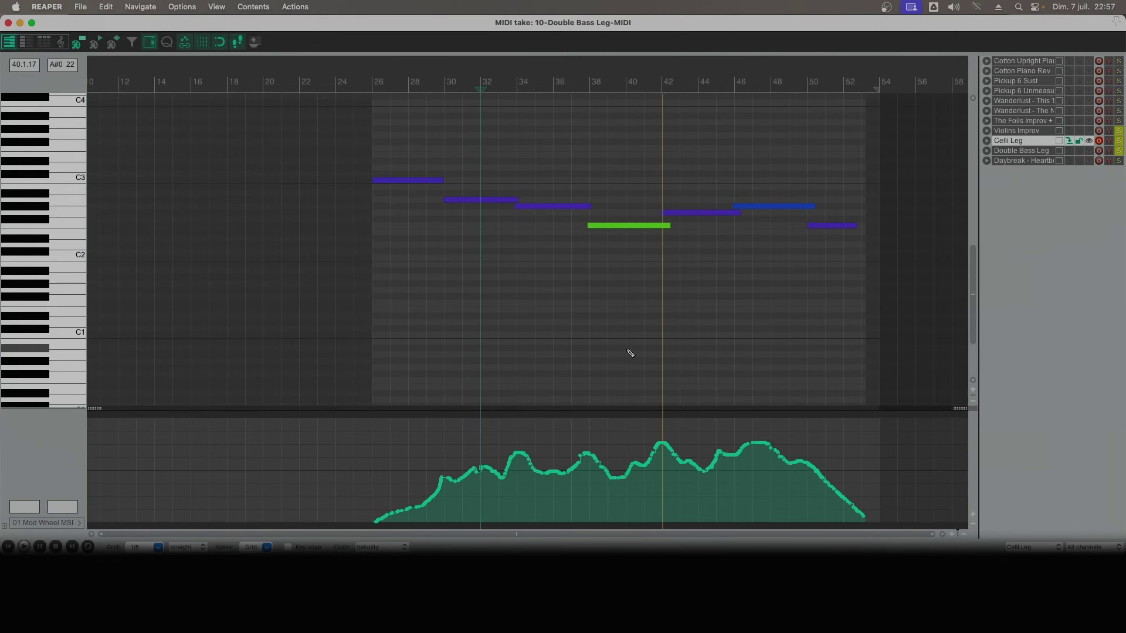
pyautogui.press('Escape')
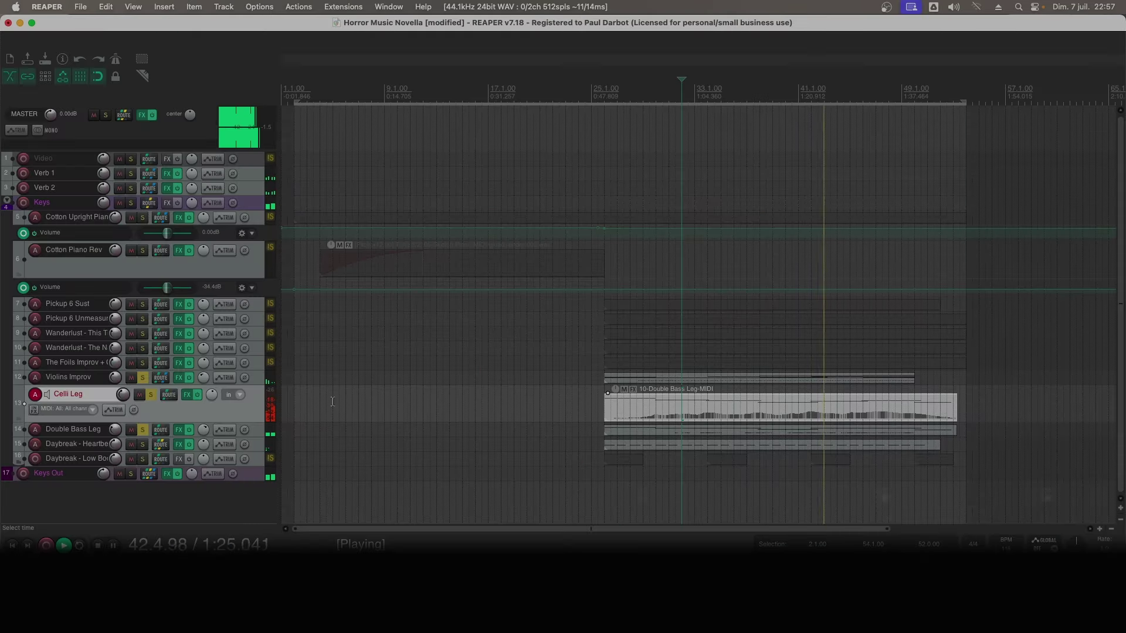
# - Unsolo Celli Leg and Violins Improv, and inspect the Double Bass Leg track's Legato patch during playback
pyautogui.click(150, 395)
pyautogui.click(143, 378)
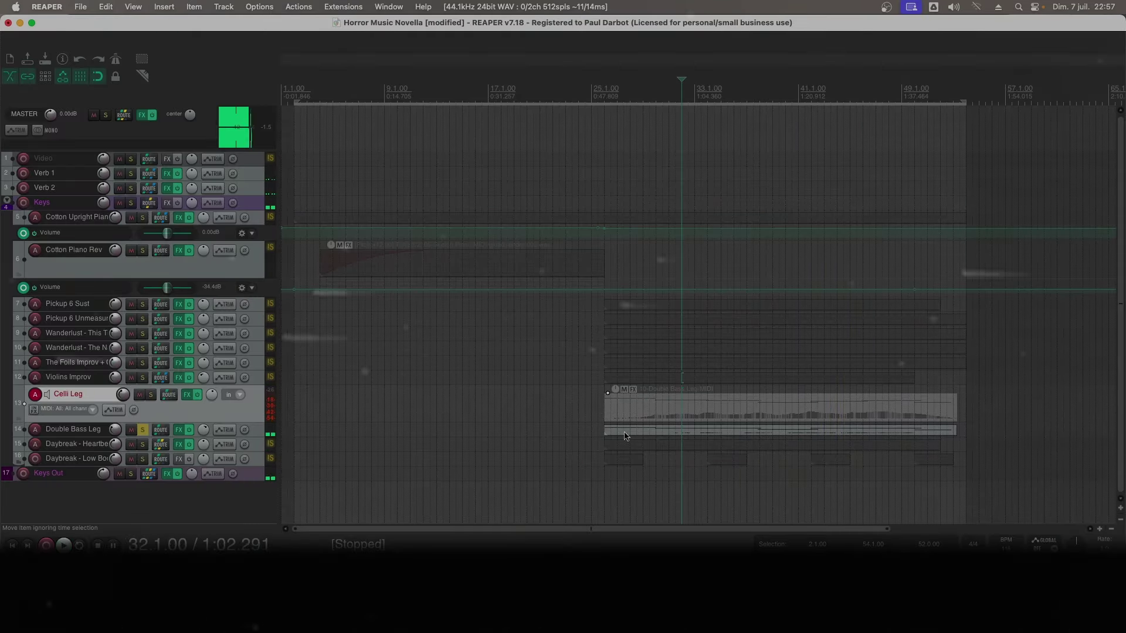
pyautogui.click(646, 432)
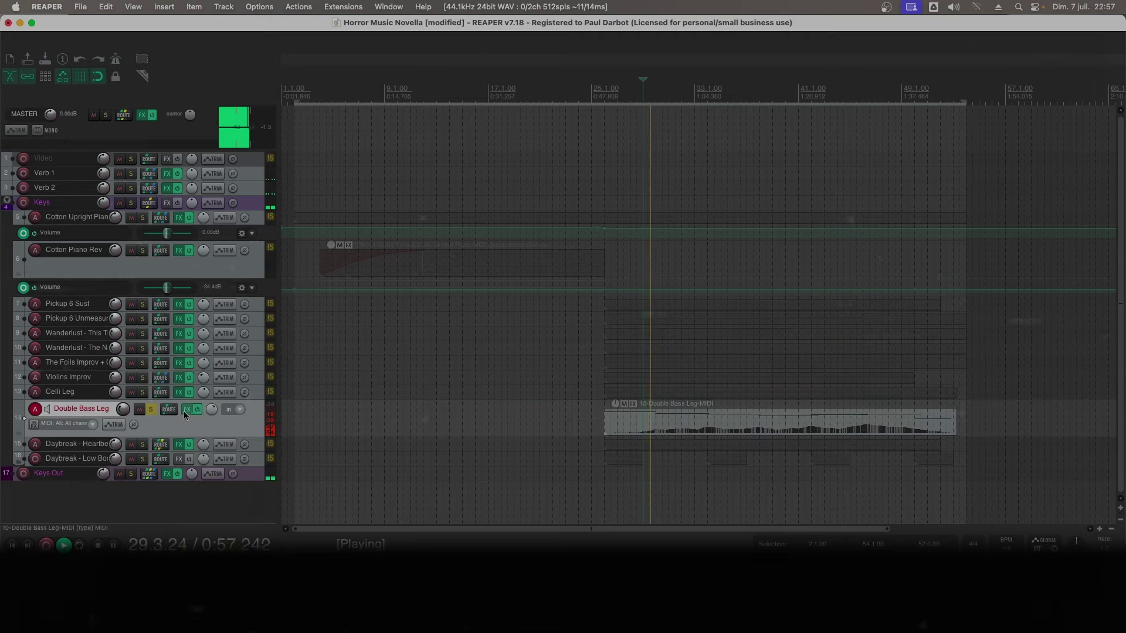
pyautogui.press('f')
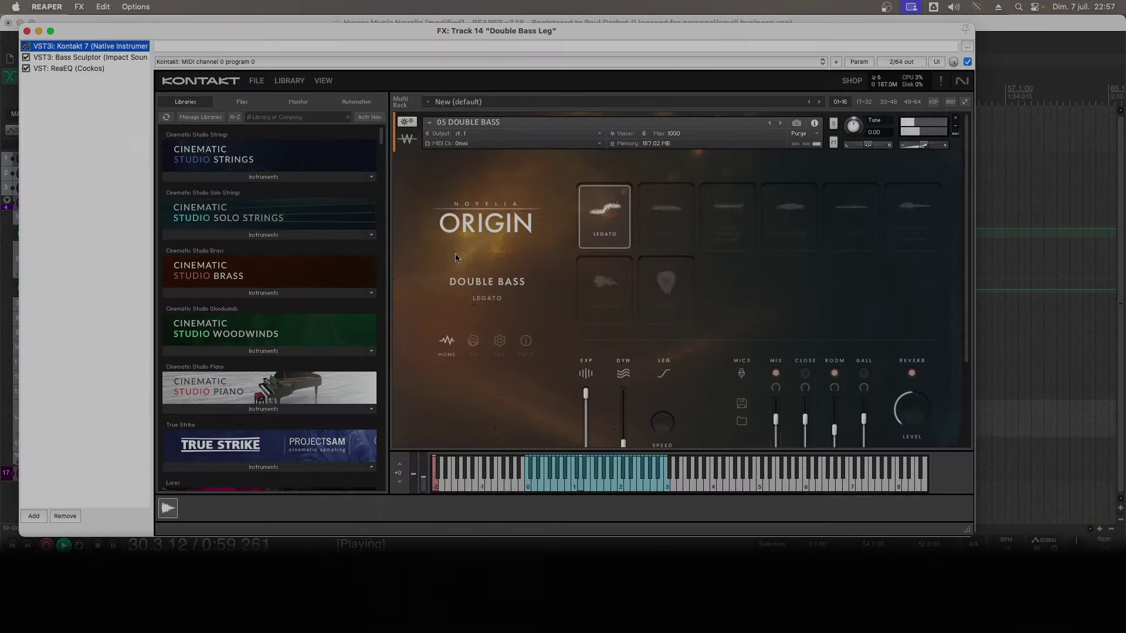
pyautogui.scroll(-2, 463, 248)
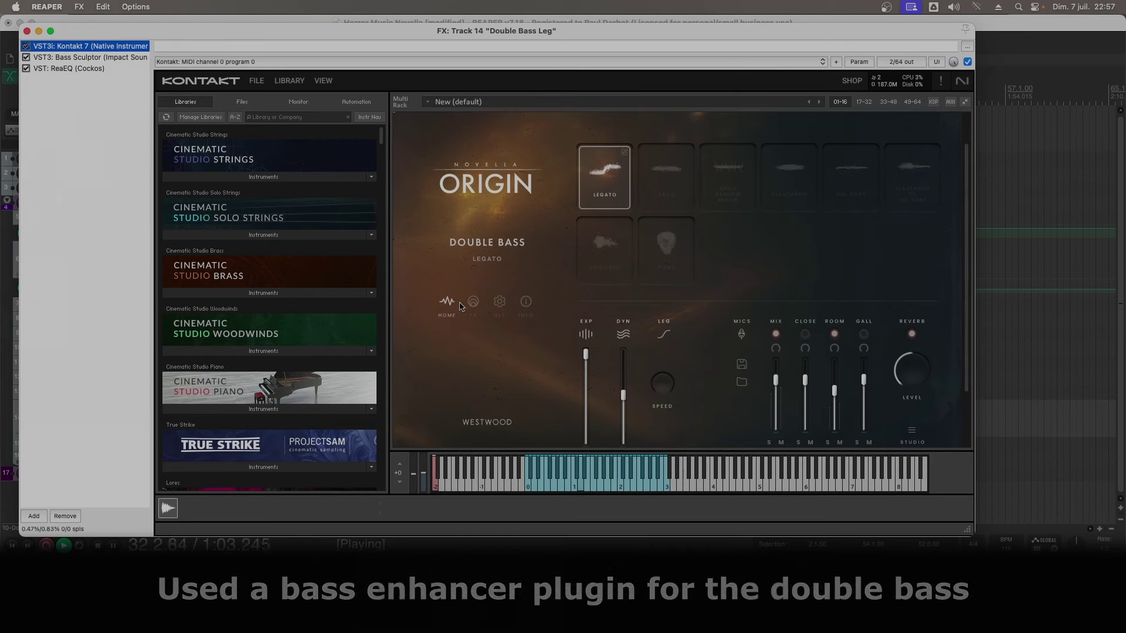
# - Compare the double bass with Bass Sculptor bypassed and active, and view the track's ReaEQ
pyautogui.click(100, 58)
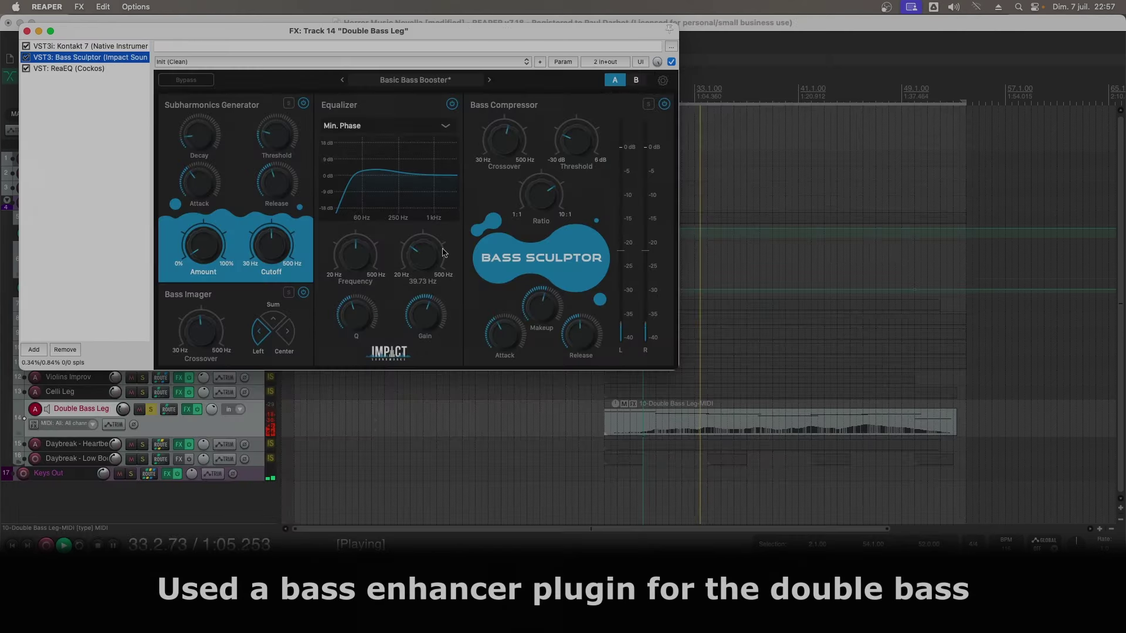
pyautogui.click(197, 82)
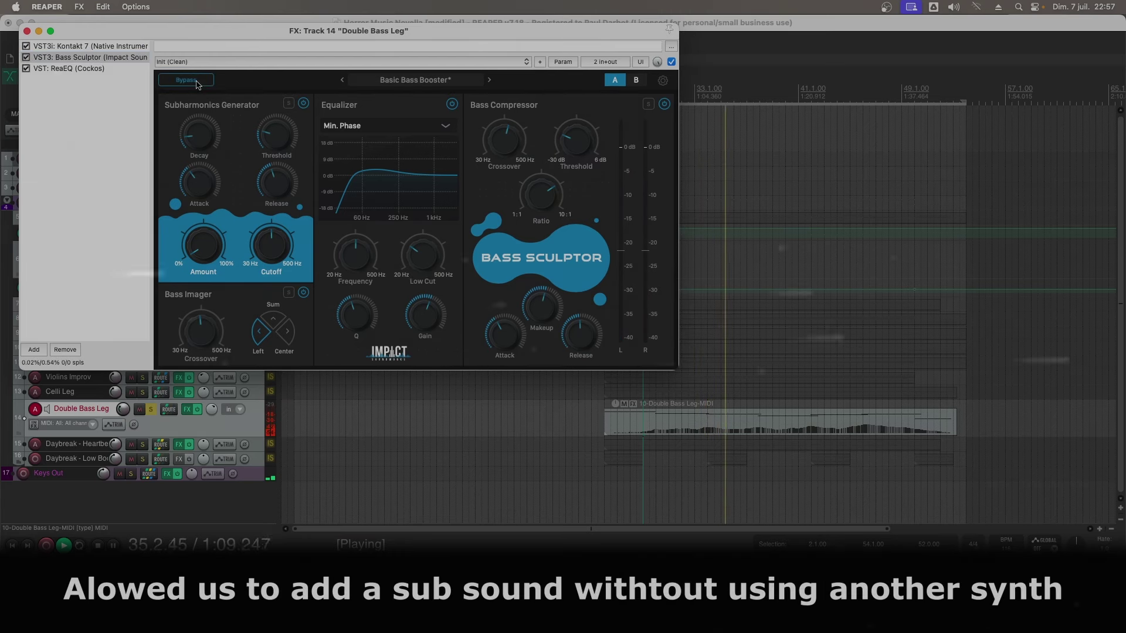
pyautogui.click(199, 85)
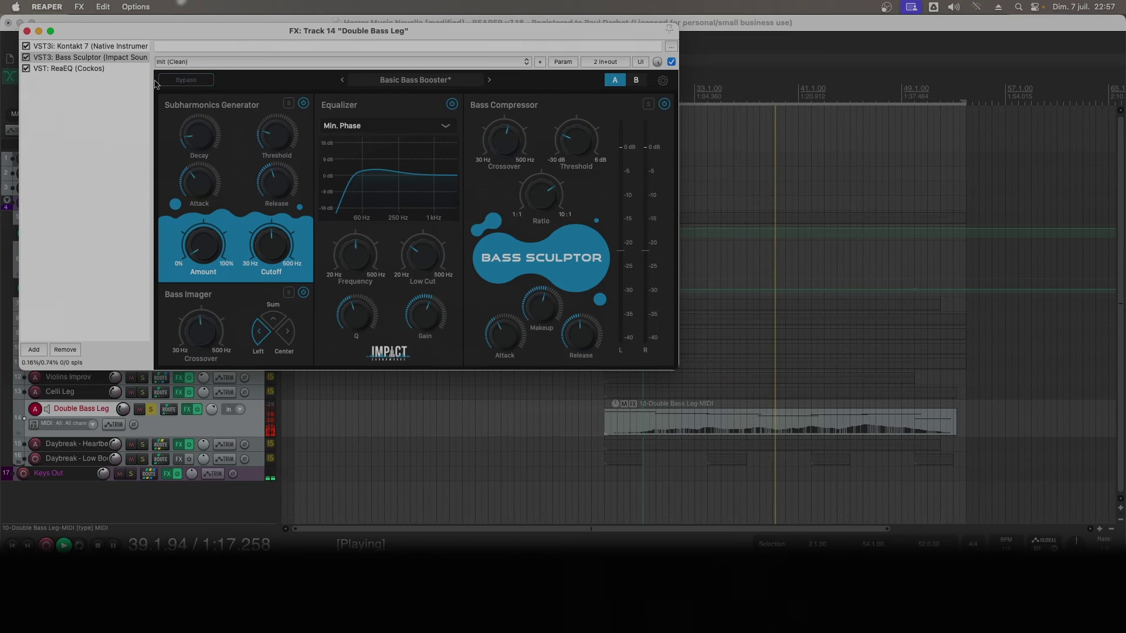
pyautogui.click(91, 70)
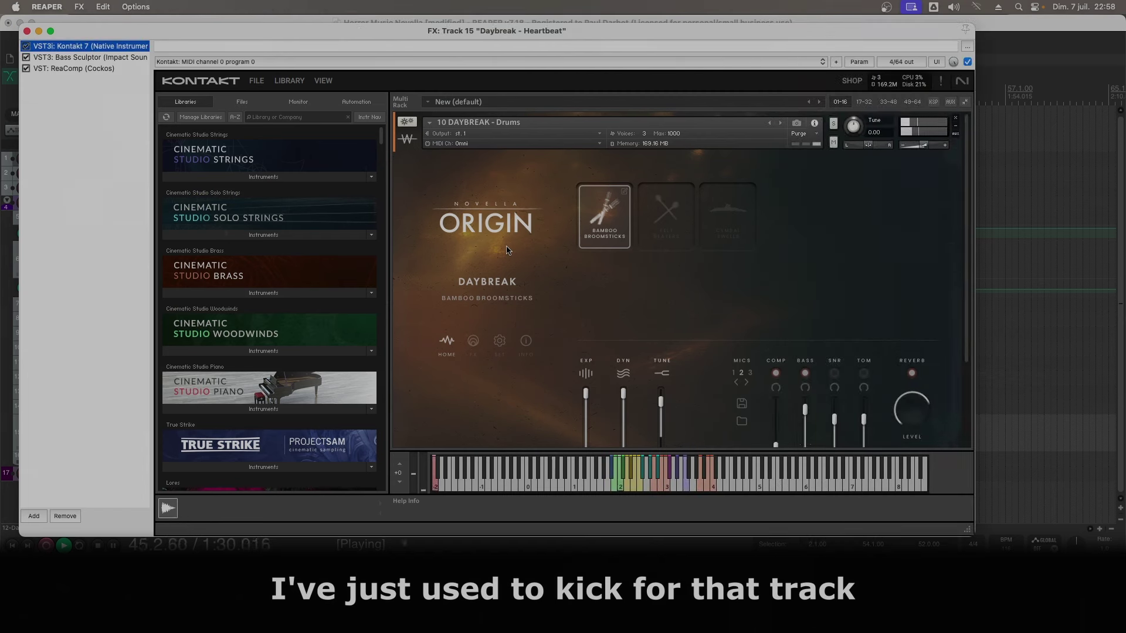
# - Inspect the Daybreak - Heartbeat track's Bamboo Broomsticks patch, covering its microphone pages, effects settings, Bass Sculptor and ReaComp
pyautogui.scroll(-3, 506, 250)
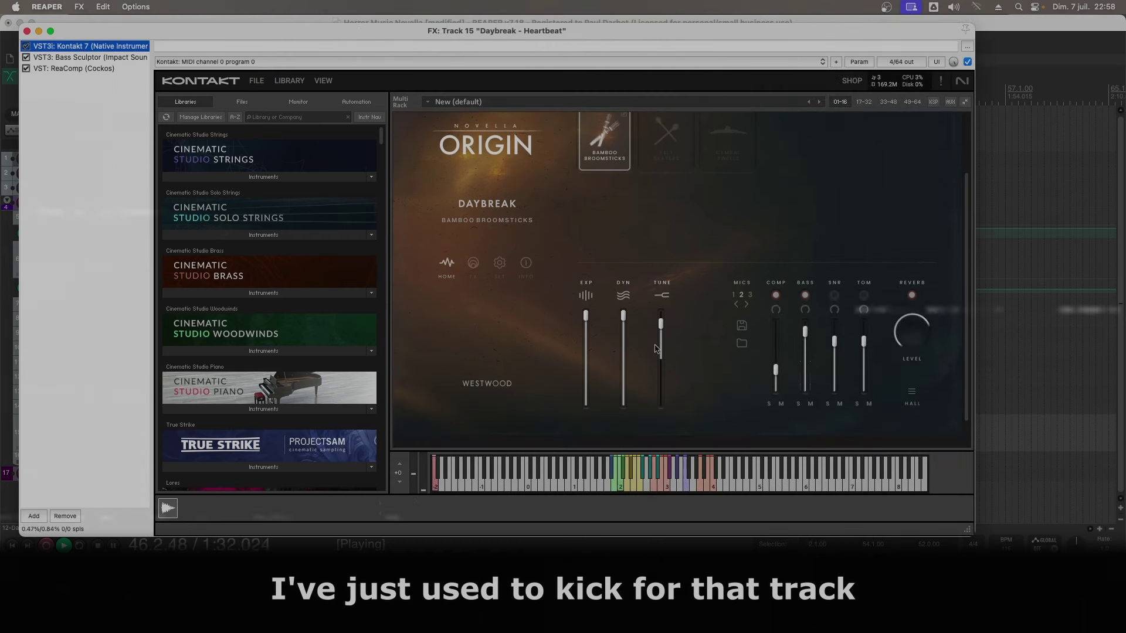
pyautogui.click(737, 304)
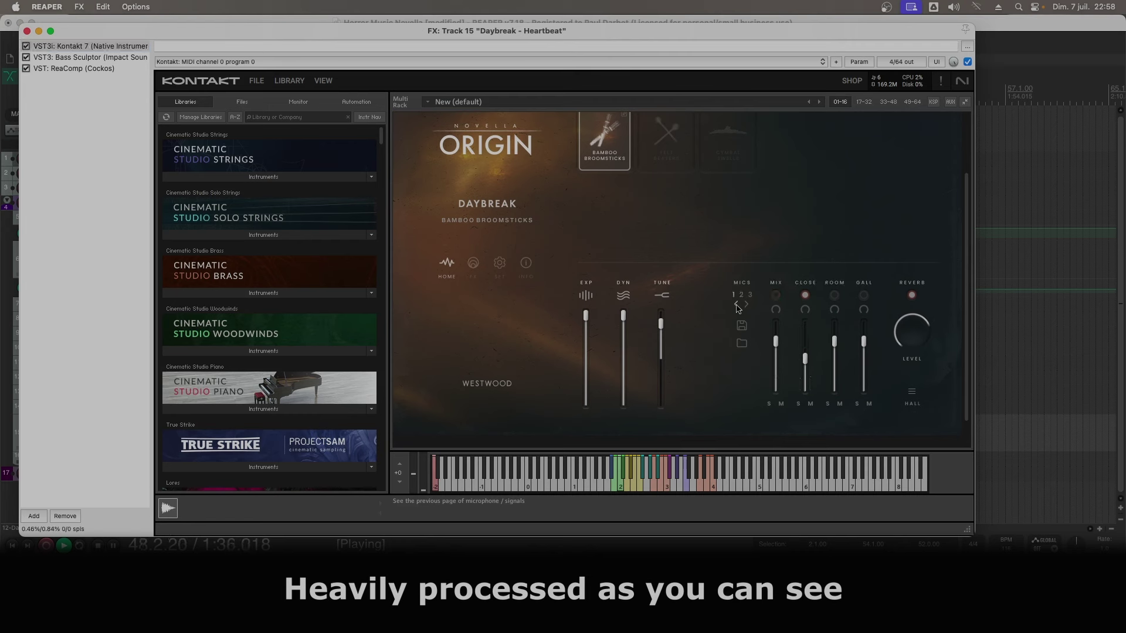
pyautogui.click(473, 264)
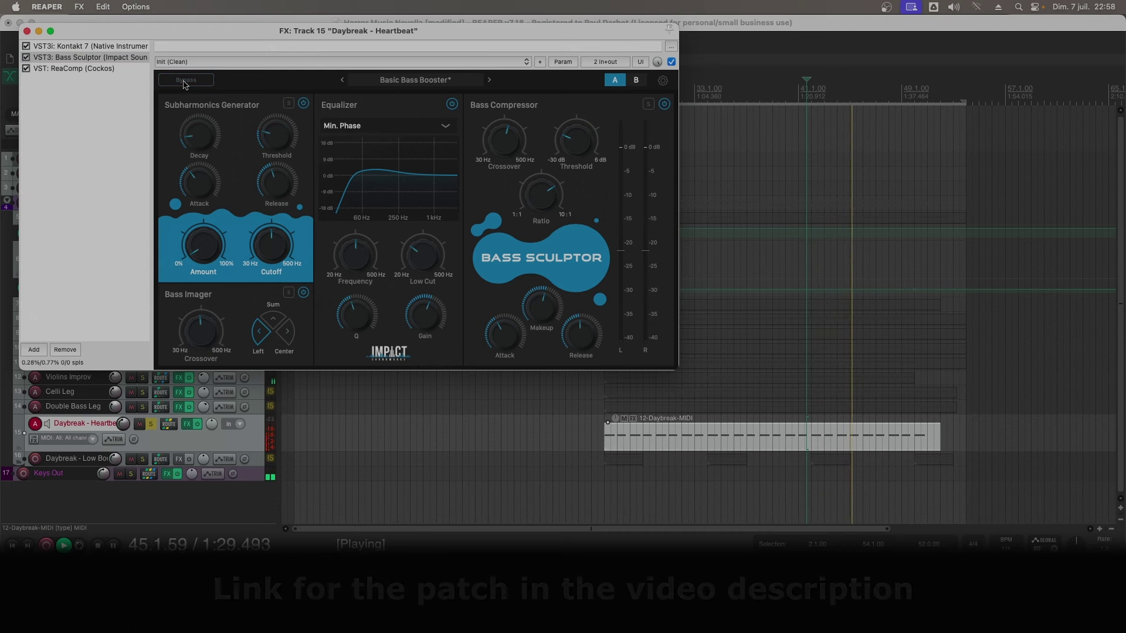
pyautogui.click(103, 71)
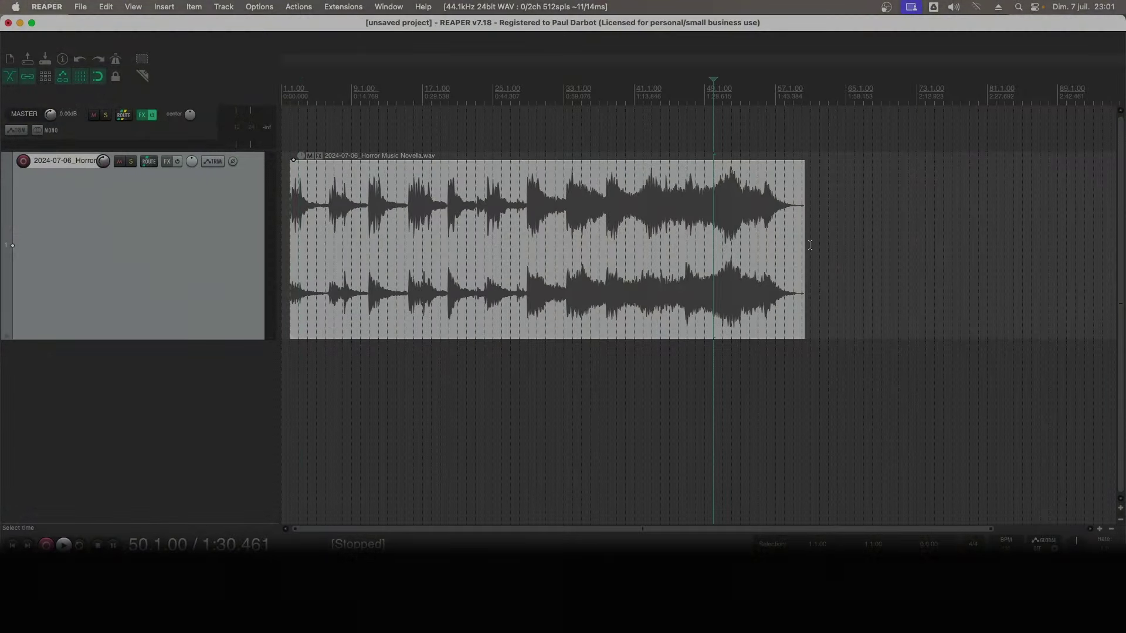
# - Turn off pitch preservation on rate changes for the 2024-07-06_Horror Music Novella.wav audio item
pyautogui.doubleClick(789, 246)
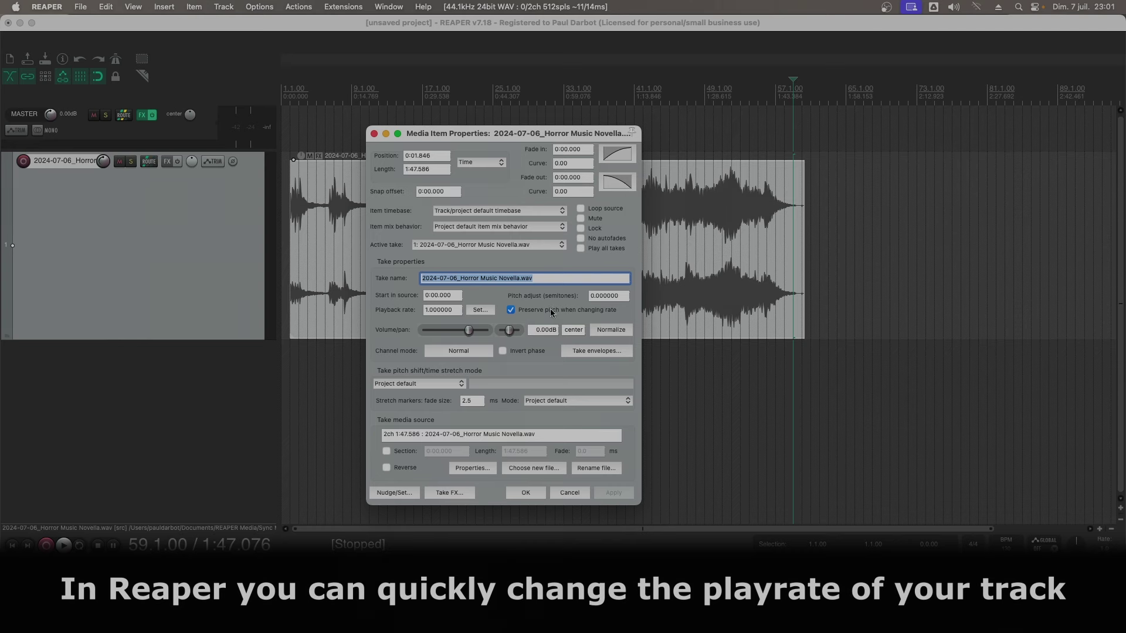
pyautogui.click(535, 497)
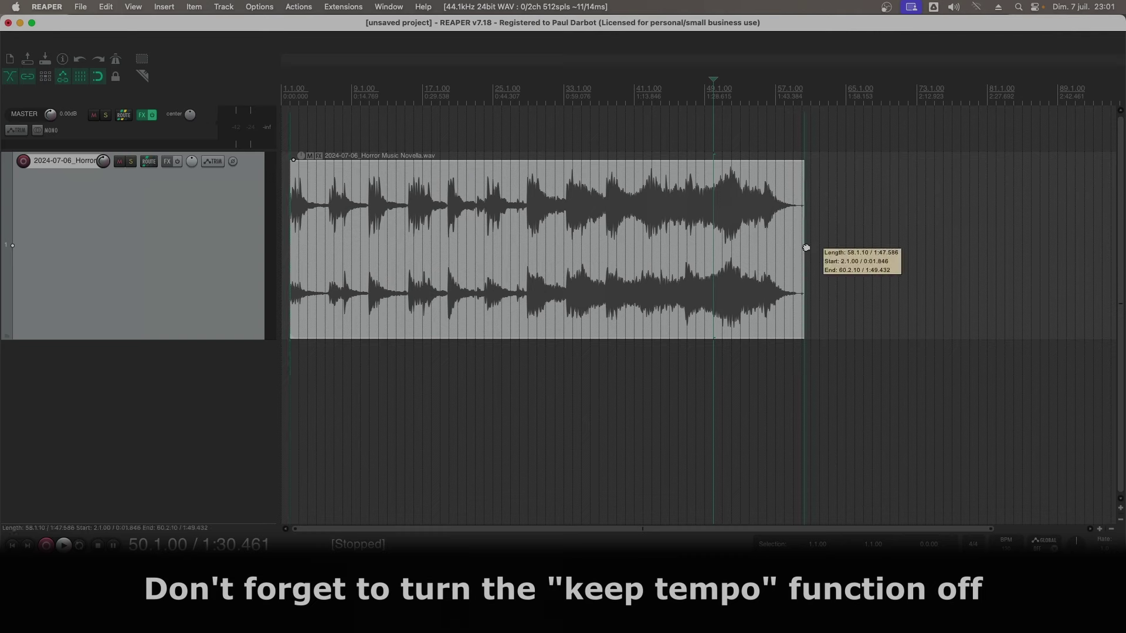
# - Try stretching the audio item shorter to a playrate of 1.023, and undo the stretch
pyautogui.moveTo(807, 247); pyautogui.dragTo(795, 247)
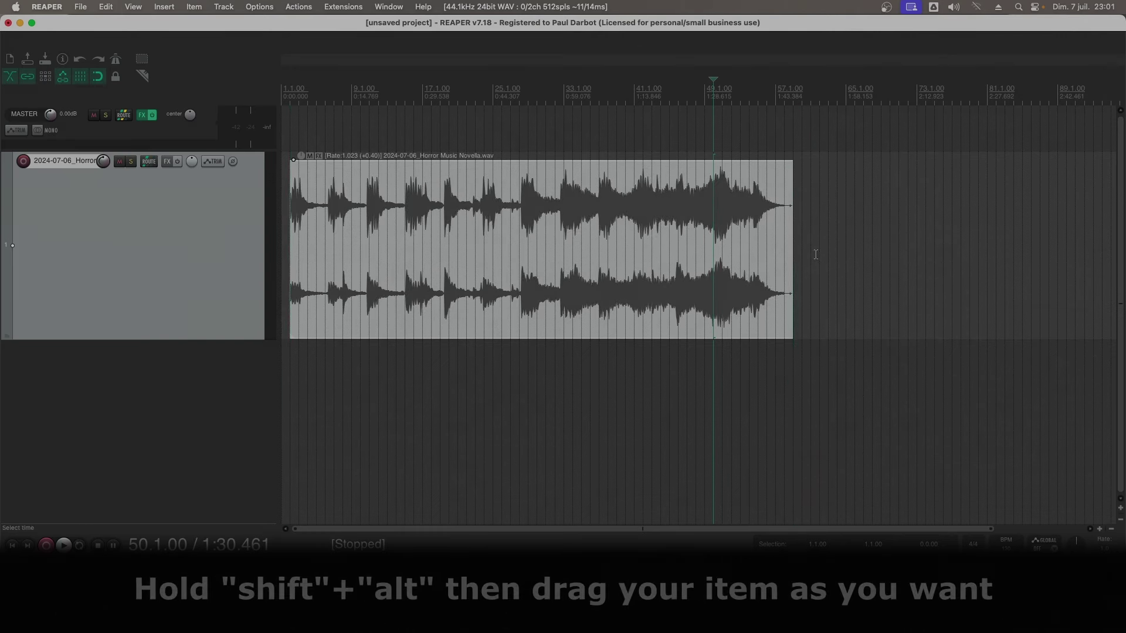
pyautogui.press('super+z')
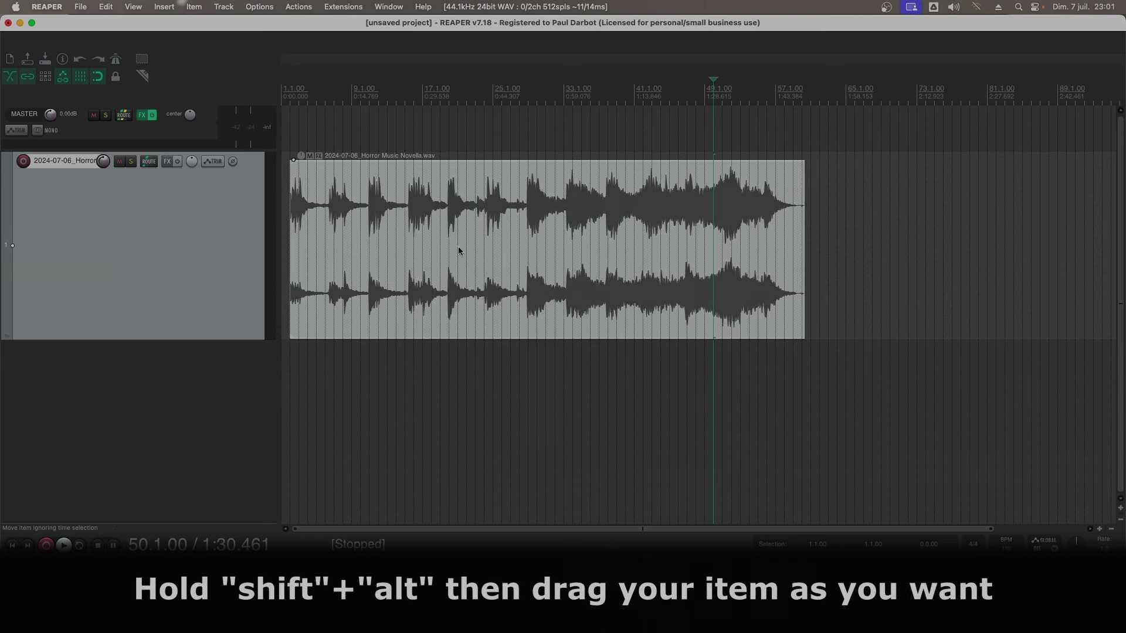
# - Stretch the audio item shorter to a playrate of 1.033, playing its opening before and after the change
pyautogui.click(288, 235)
pyautogui.press('space')
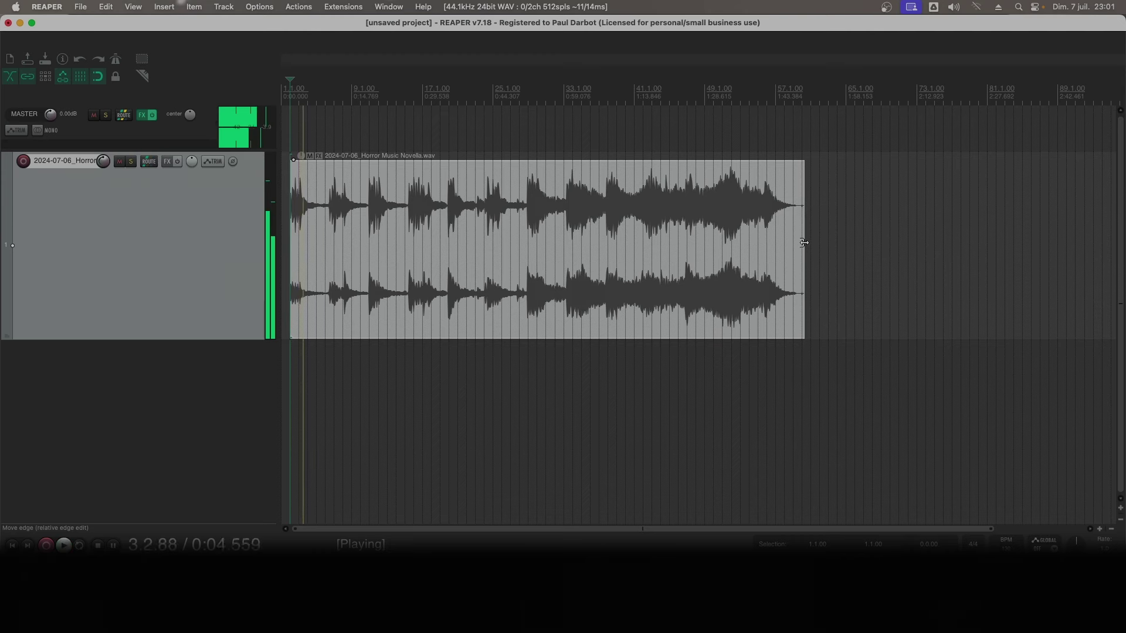
pyautogui.press('space')
pyautogui.moveTo(805, 245); pyautogui.dragTo(788, 254)
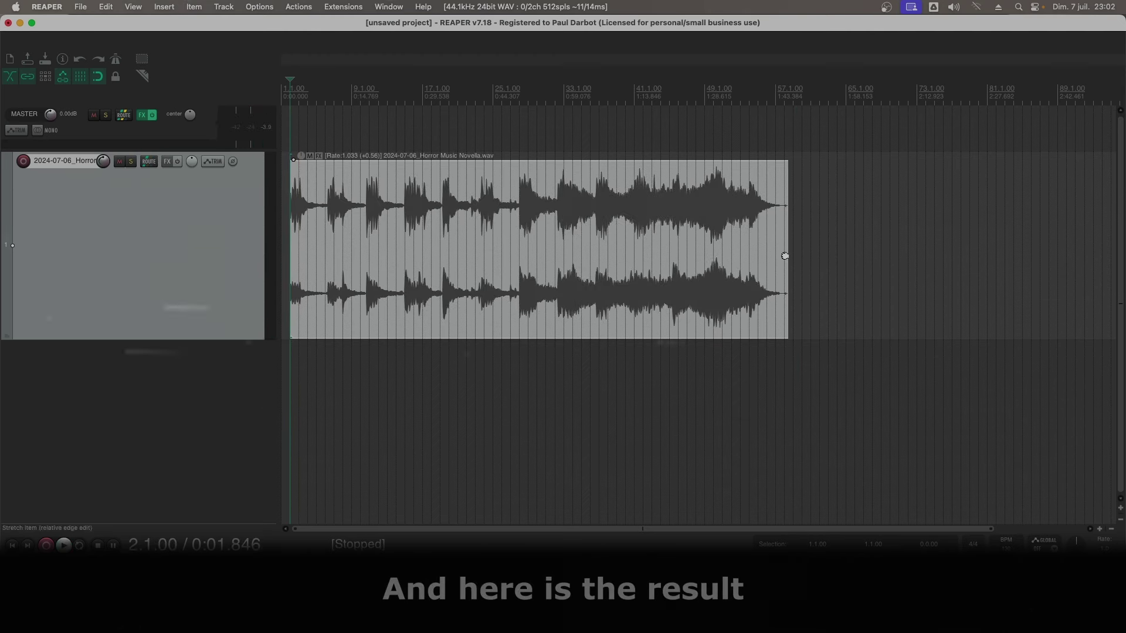
pyautogui.press('space')
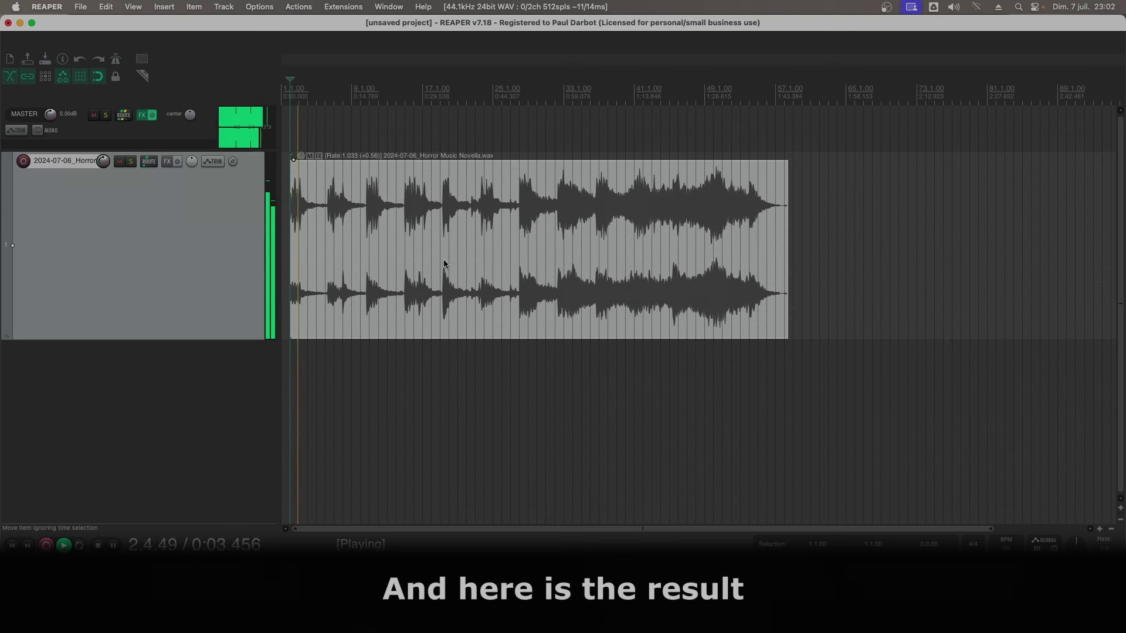